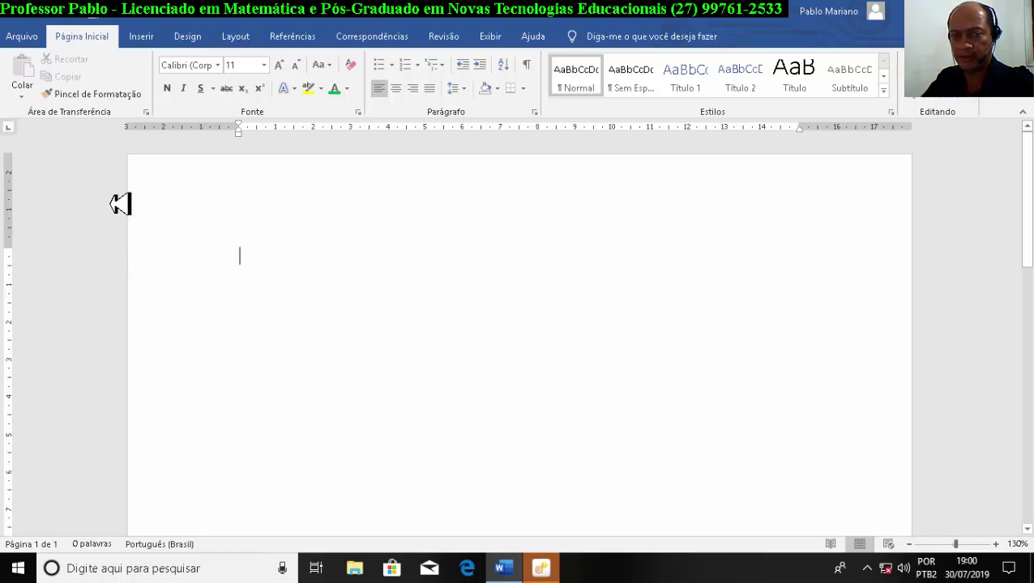
Step: Set the top, bottom, left and right page margins to 2 cm for the whole document
{"action": "double_click", "coordinate": [19, 296]}
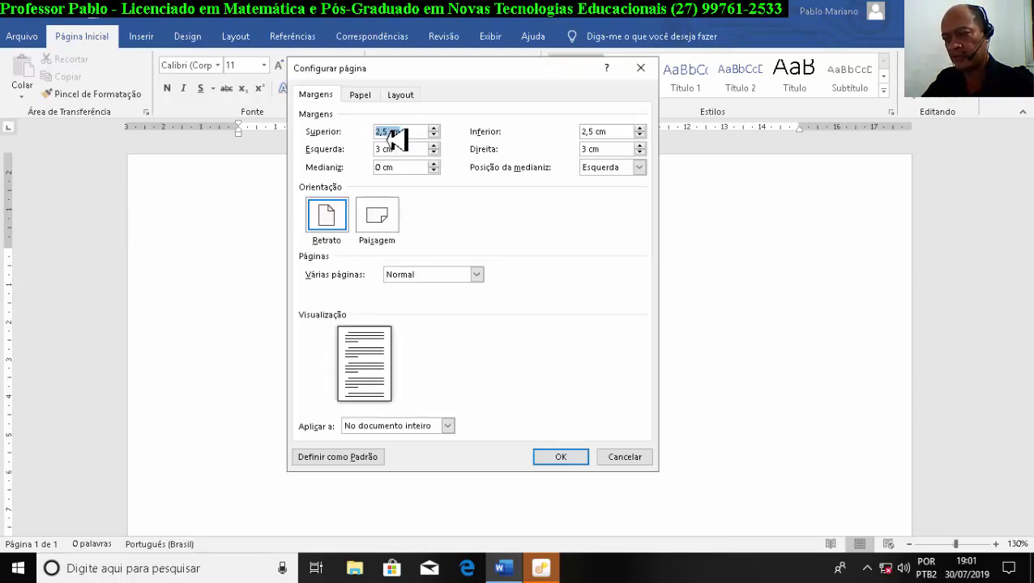
{"action": "type", "text": "2"}
{"action": "key", "text": "Tab"}
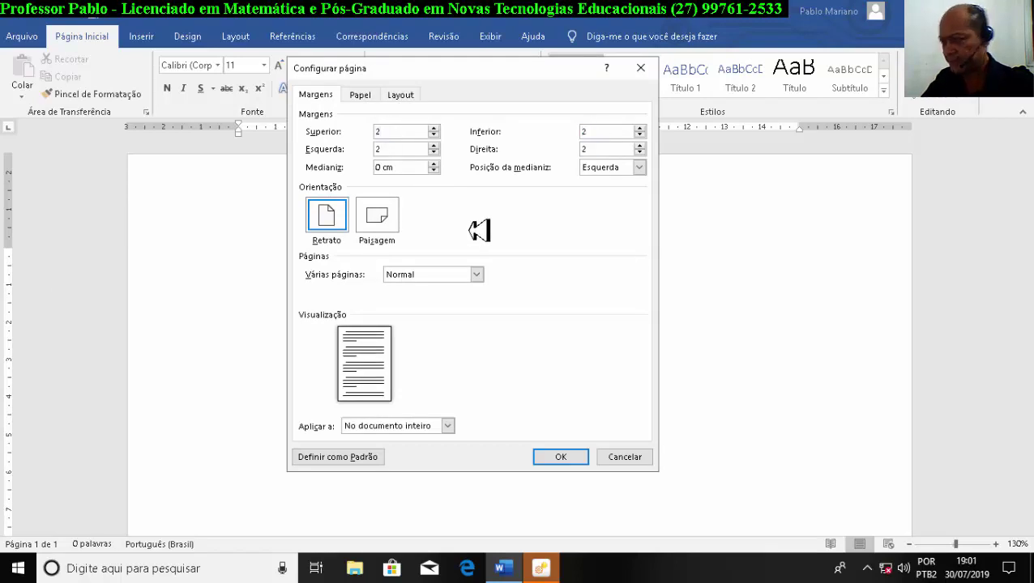
{"action": "left_click", "coordinate": [366, 95]}
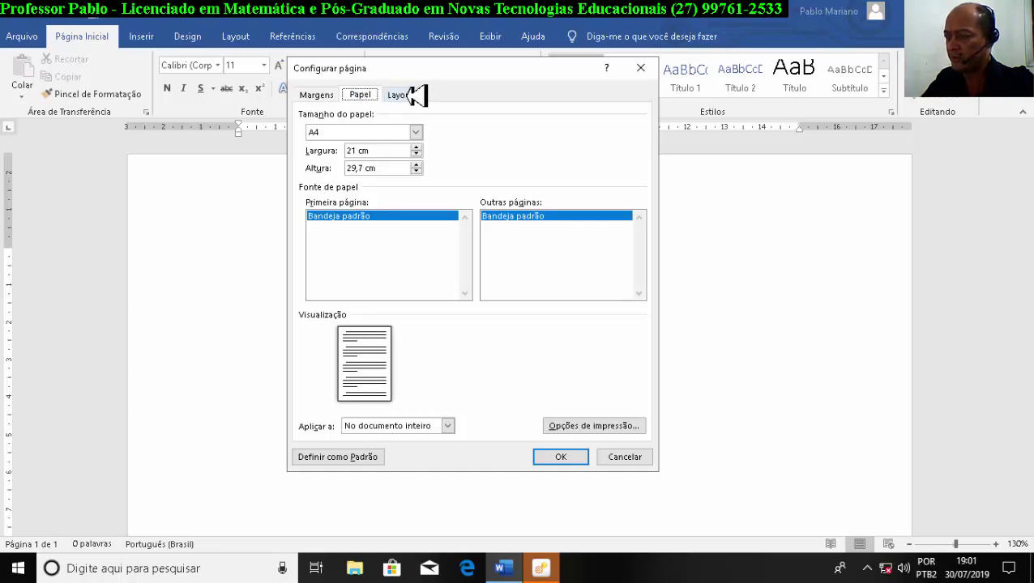
{"action": "left_click", "coordinate": [316, 95]}
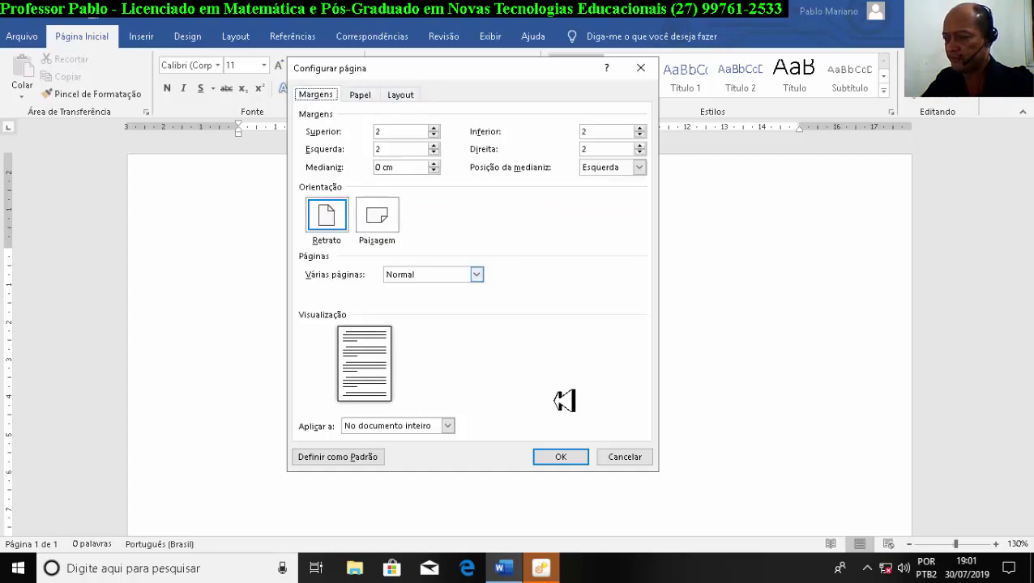
{"action": "left_click", "coordinate": [560, 456]}
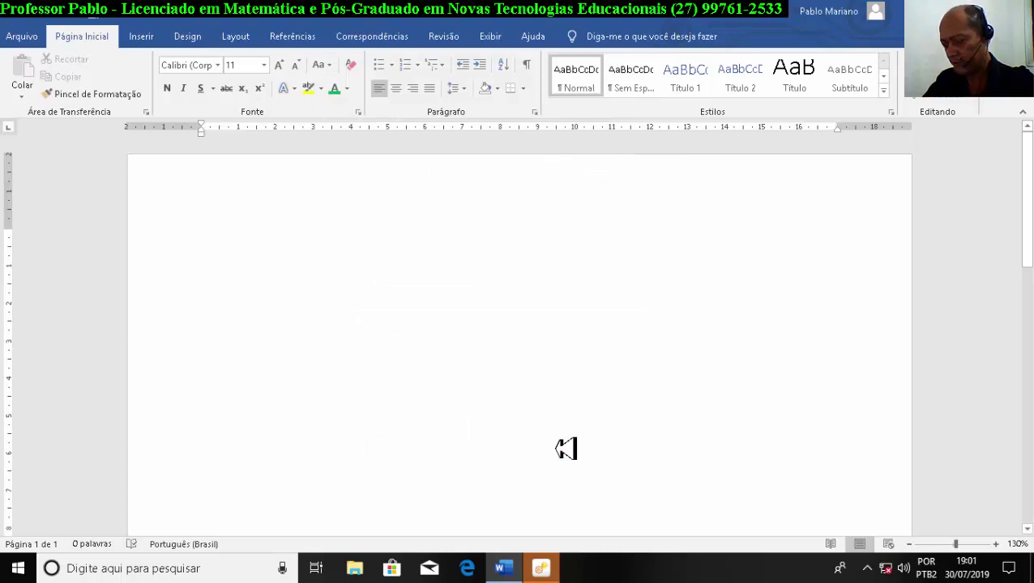
Step: Enter the title "A ciência é o caminho!" and format it as bold, underlined, centred Arial 16
{"action": "type", "text": "A ciência é o caminho!"}
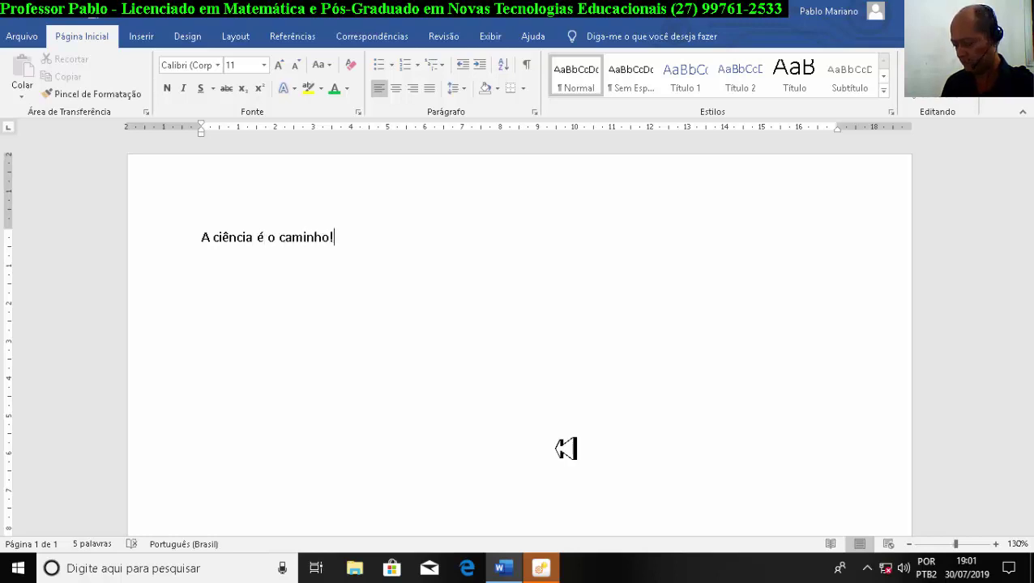
{"action": "key", "text": "ctrl+t"}
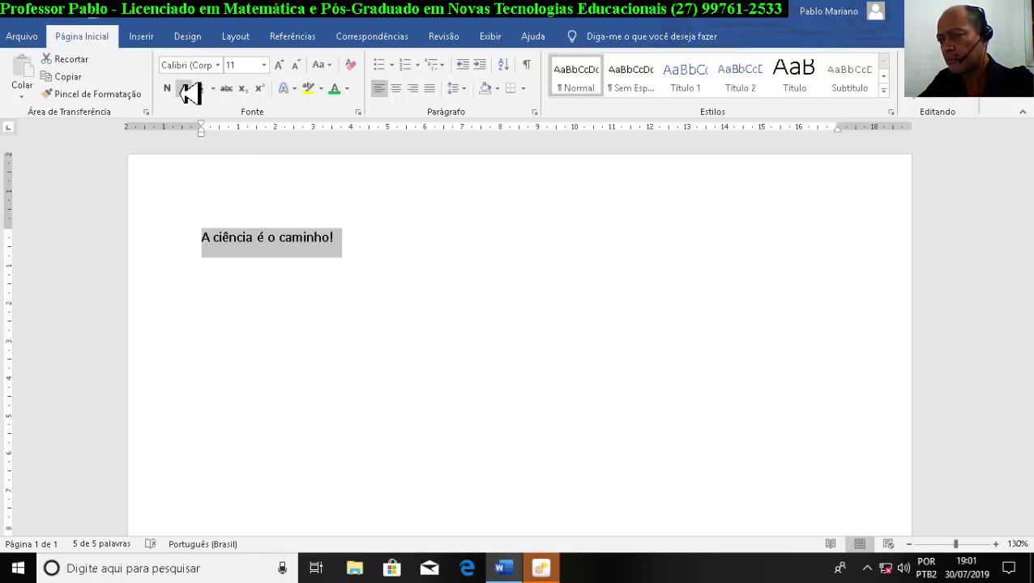
{"action": "left_click", "coordinate": [167, 88]}
{"action": "left_click", "coordinate": [200, 89]}
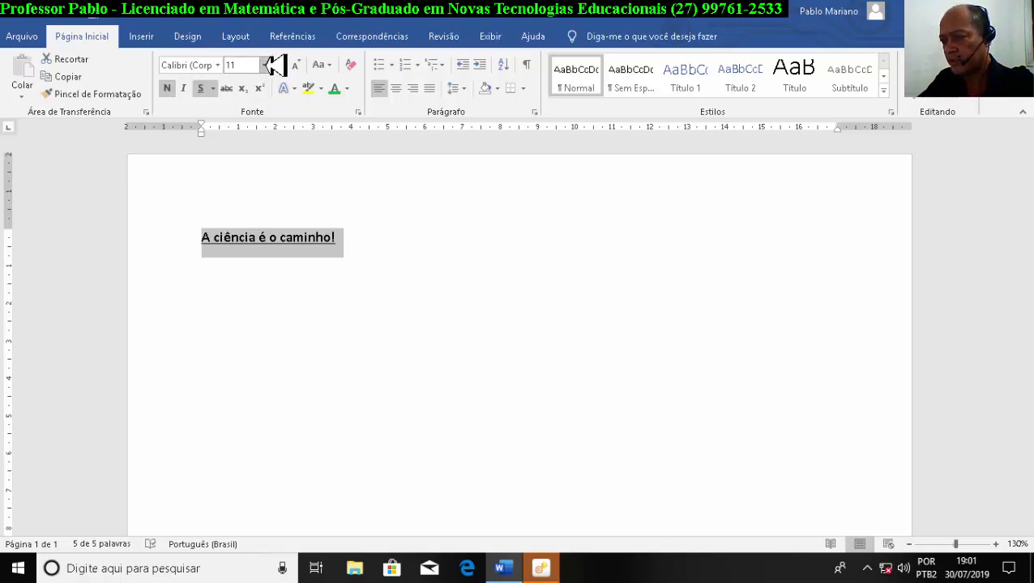
{"action": "left_click", "coordinate": [266, 65]}
{"action": "left_click", "coordinate": [240, 176]}
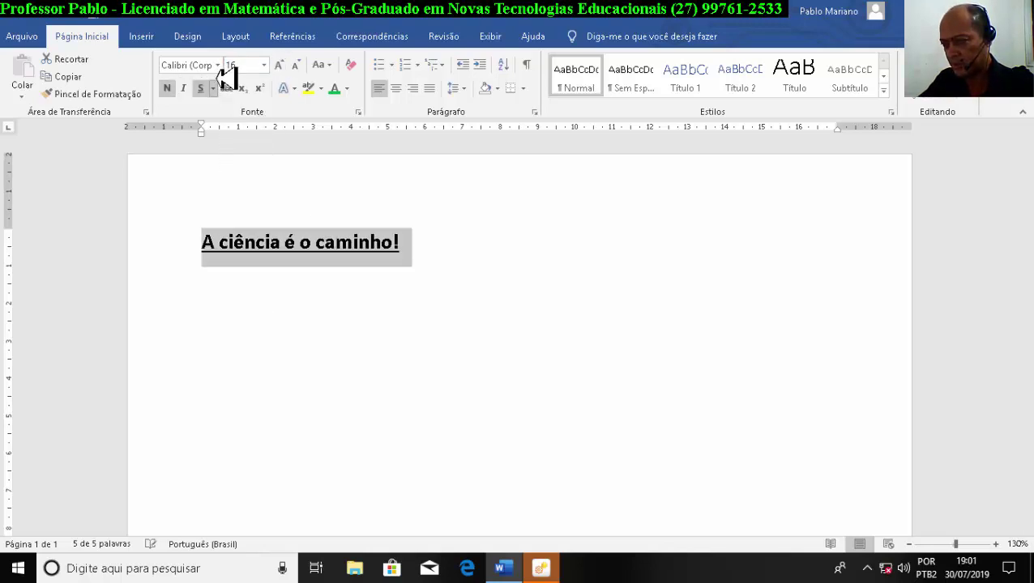
{"action": "left_click", "coordinate": [217, 65]}
{"action": "left_click", "coordinate": [209, 155]}
{"action": "left_click", "coordinate": [396, 88]}
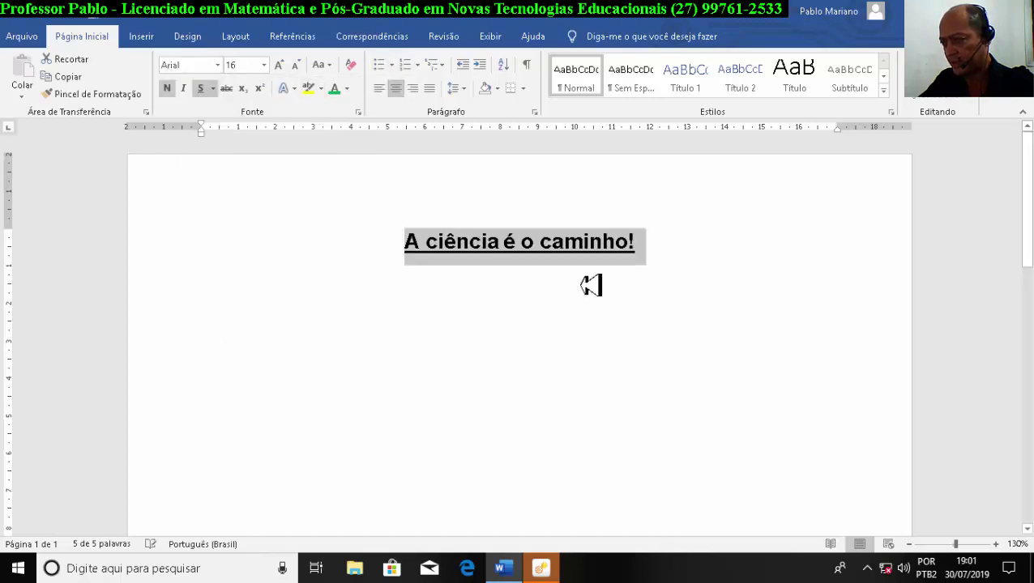
Step: Insert the picture "Museu de História Natural - Braquiossauro" from the C: drive's Temp folder on a new line below the title
{"action": "left_click", "coordinate": [668, 240]}
{"action": "key", "text": "Return"}
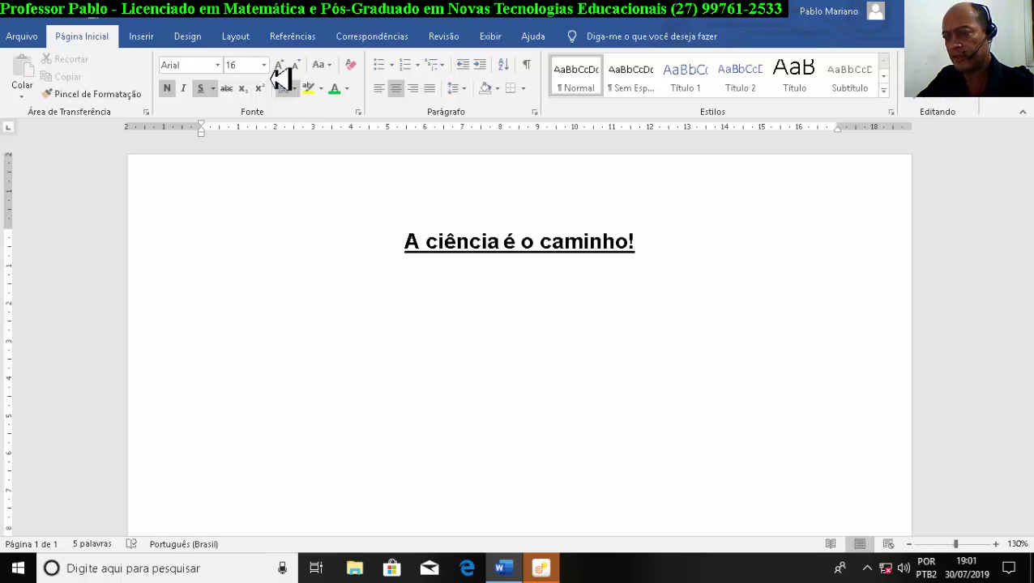
{"action": "left_click", "coordinate": [148, 37]}
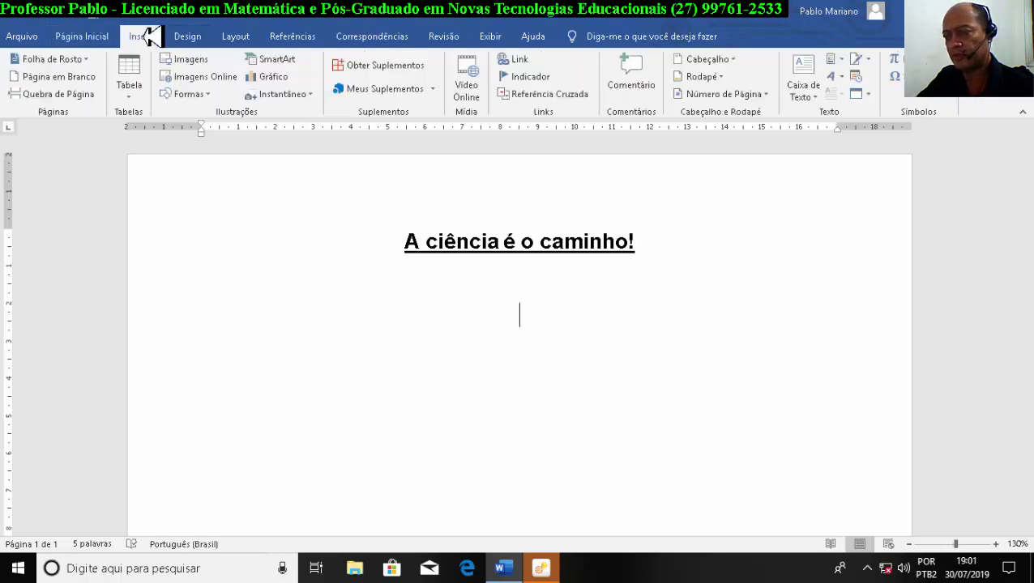
{"action": "left_click", "coordinate": [197, 57]}
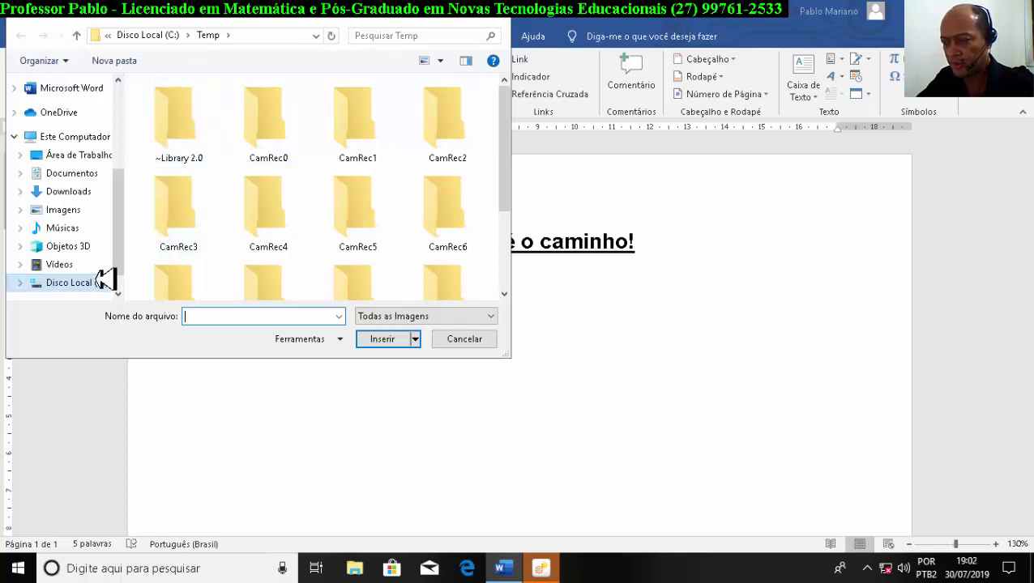
{"action": "left_click", "coordinate": [70, 282]}
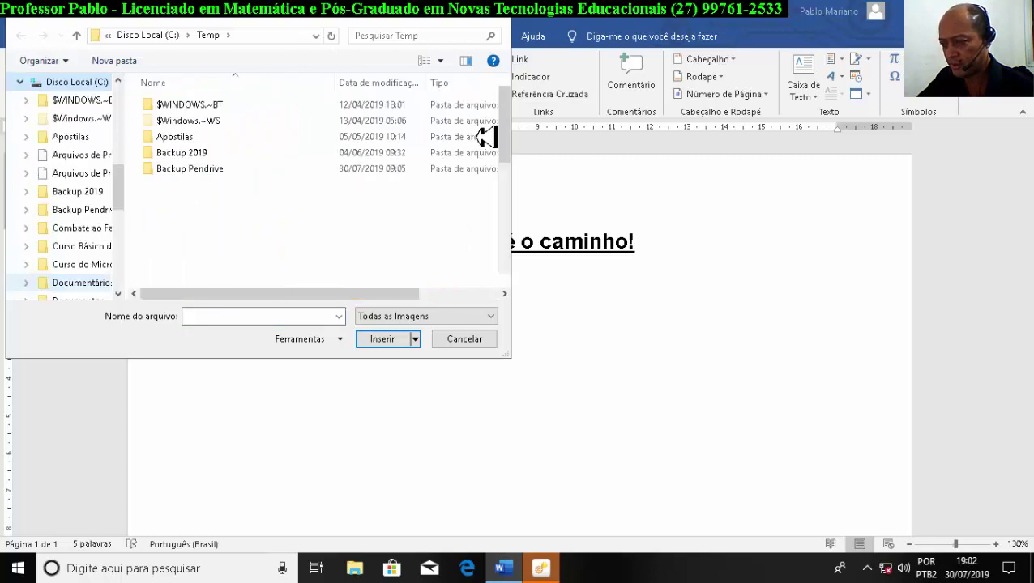
{"action": "scroll", "coordinate": [486, 134], "scroll_direction": "down", "scroll_amount": 5}
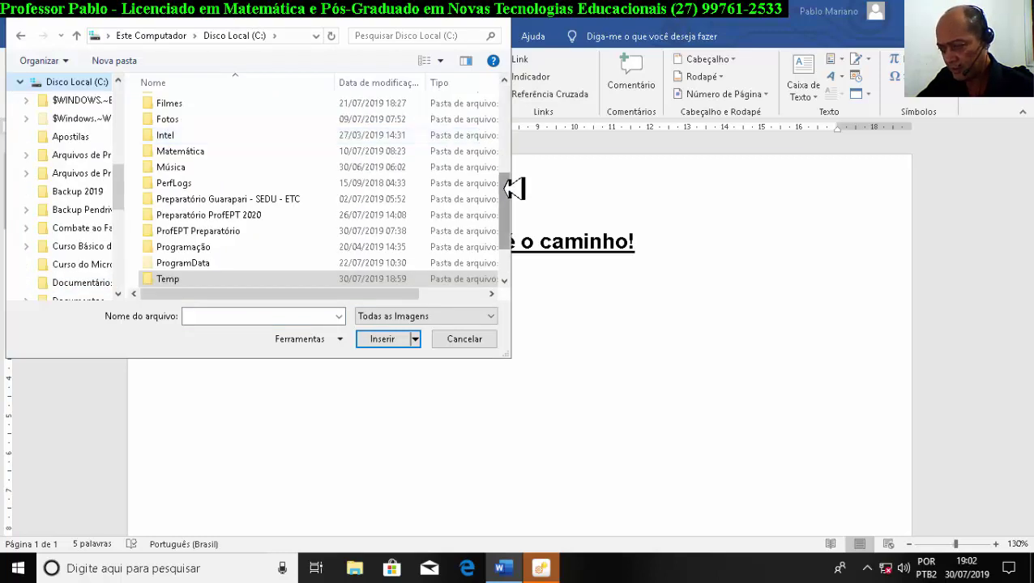
{"action": "left_click", "coordinate": [197, 275]}
{"action": "double_click", "coordinate": [197, 276]}
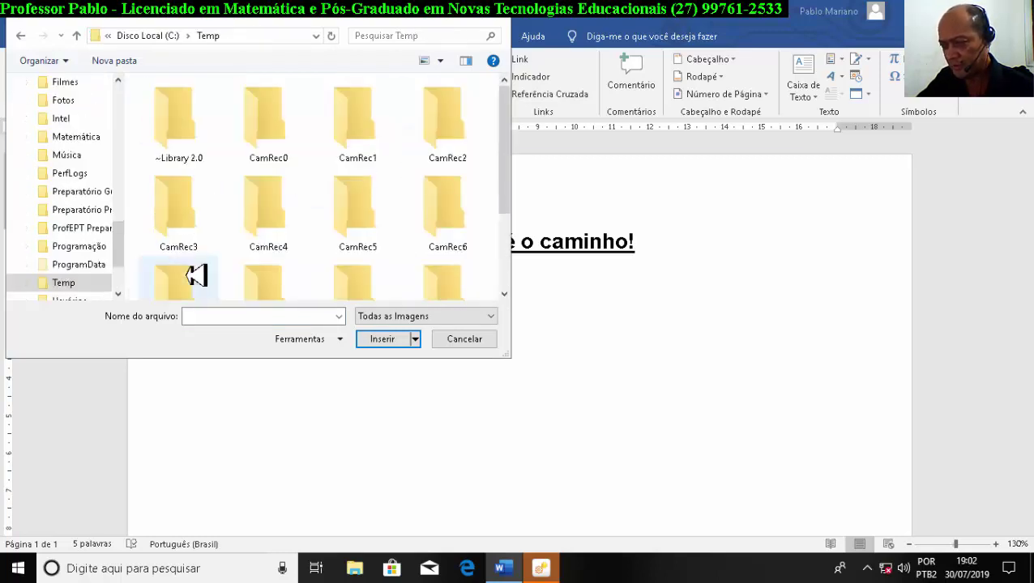
{"action": "scroll", "coordinate": [253, 269], "scroll_direction": "down", "scroll_amount": 3}
{"action": "left_click", "coordinate": [254, 267]}
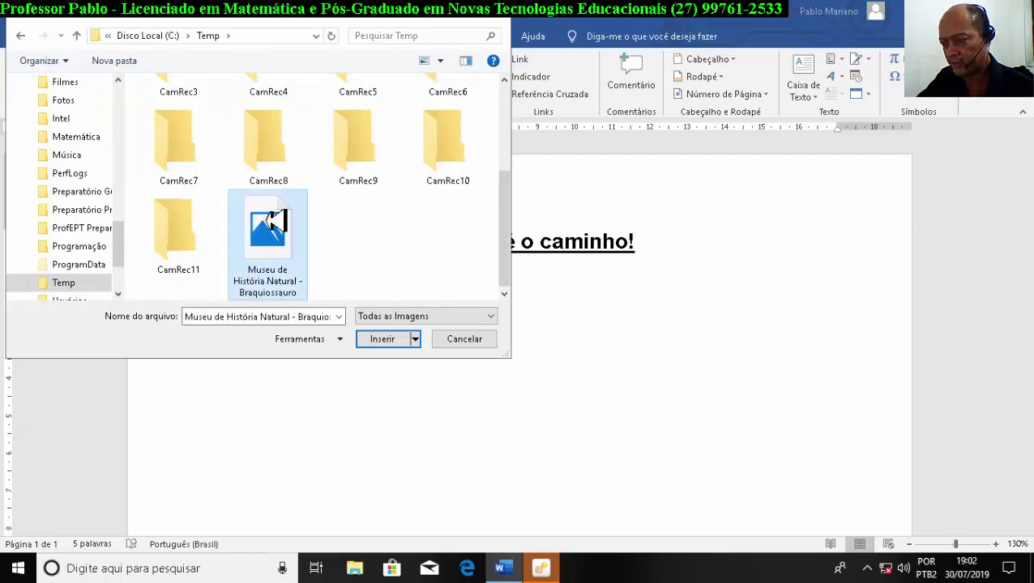
{"action": "left_click", "coordinate": [386, 338]}
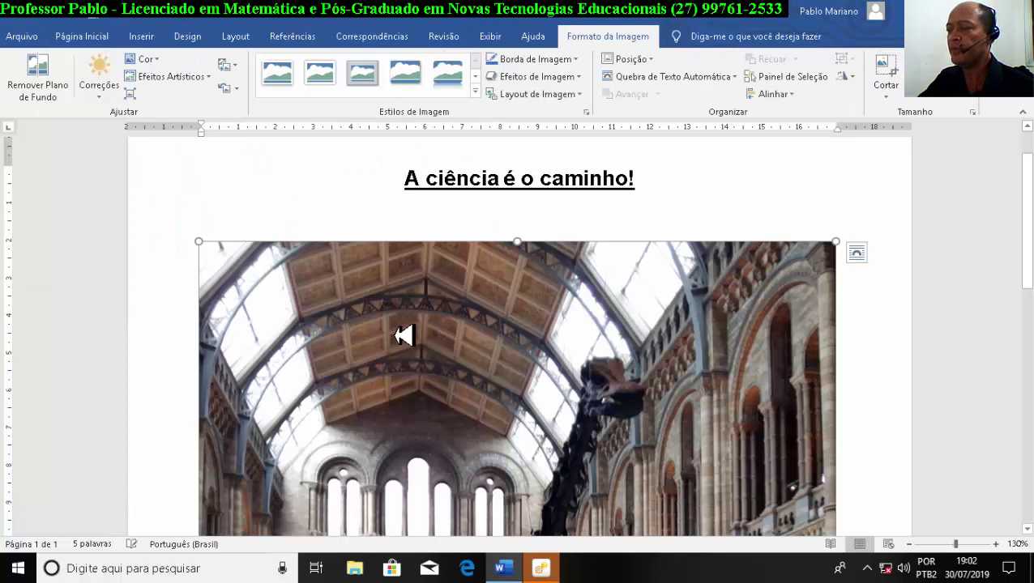
Step: Shrink the museum picture proportionally to about half the width of the text area
{"action": "scroll", "coordinate": [389, 337], "scroll_direction": "down", "scroll_amount": 3}
{"action": "scroll", "coordinate": [403, 336], "scroll_direction": "down", "scroll_amount": 5}
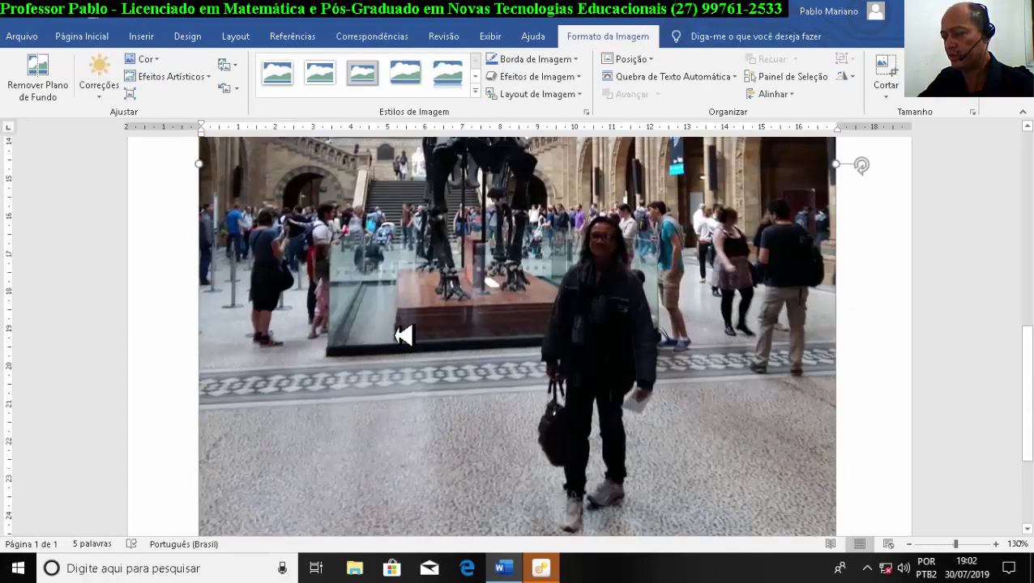
{"action": "scroll", "coordinate": [403, 336], "scroll_direction": "up", "scroll_amount": 2}
{"action": "scroll", "coordinate": [402, 336], "scroll_direction": "up", "scroll_amount": 3}
{"action": "scroll", "coordinate": [405, 335], "scroll_direction": "up", "scroll_amount": 3}
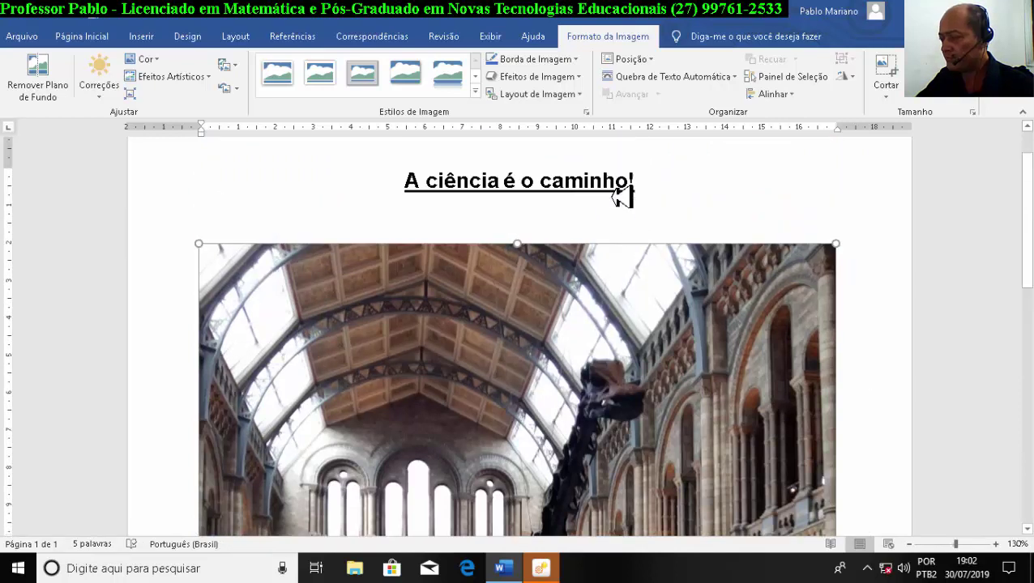
{"action": "scroll", "coordinate": [617, 207], "scroll_direction": "up", "scroll_amount": 1}
{"action": "left_click", "coordinate": [563, 223]}
{"action": "left_click", "coordinate": [561, 267]}
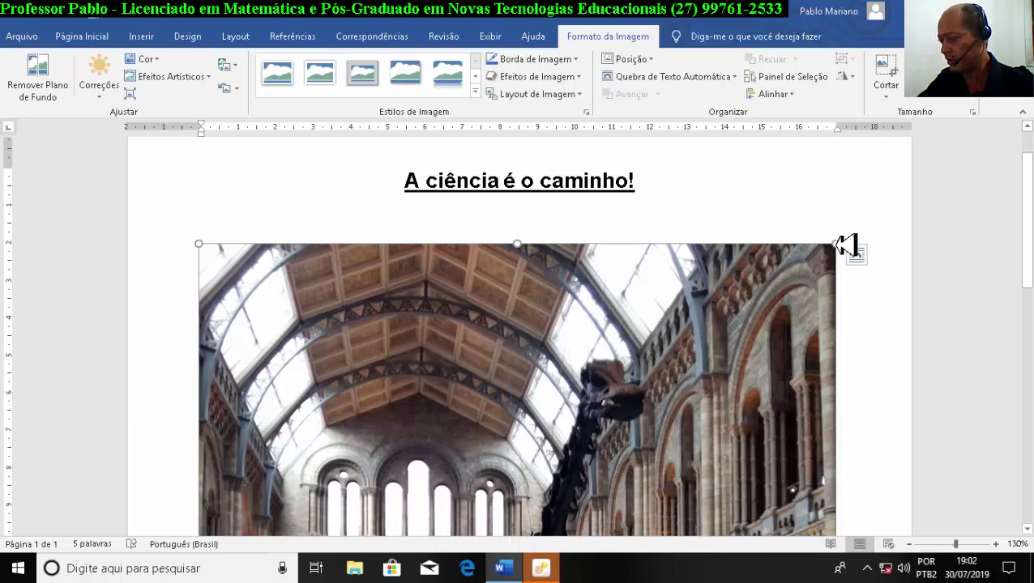
{"action": "left_click_drag", "start_coordinate": [840, 245], "coordinate": [527, 419]}
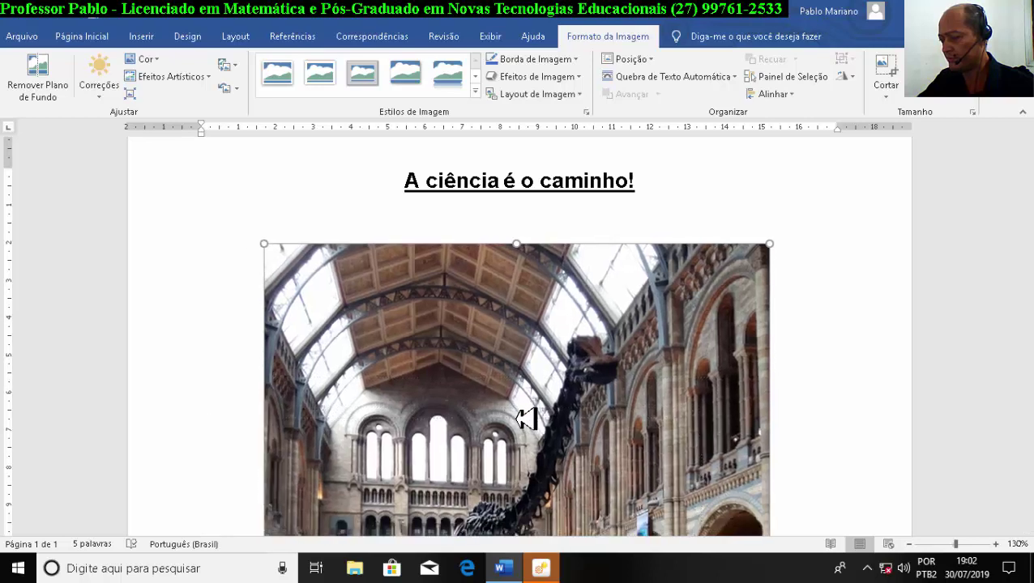
{"action": "scroll", "coordinate": [785, 237], "scroll_direction": "down", "scroll_amount": 3}
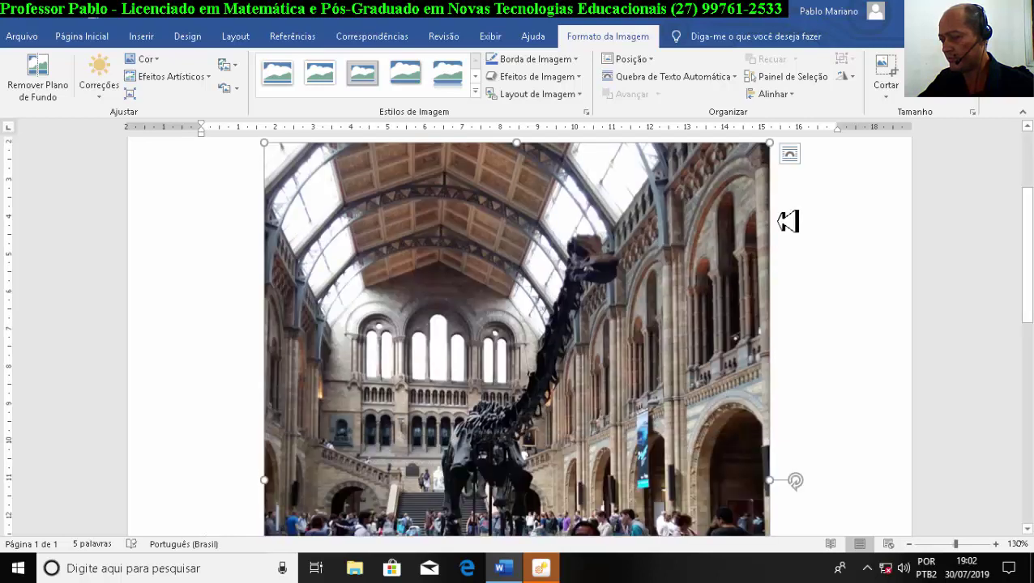
{"action": "scroll", "coordinate": [787, 224], "scroll_direction": "up", "scroll_amount": 3}
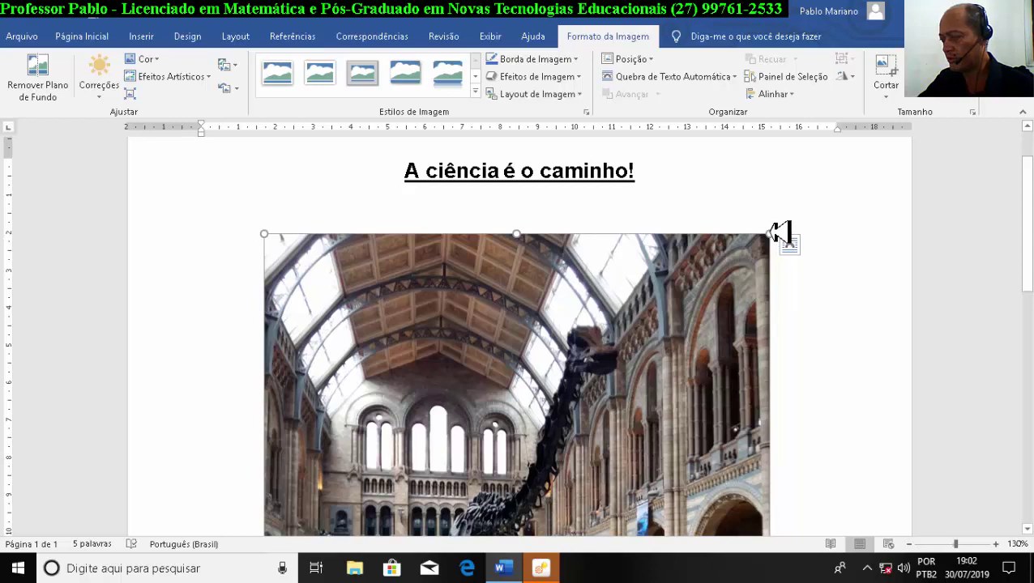
{"action": "left_click_drag", "start_coordinate": [769, 235], "coordinate": [661, 344]}
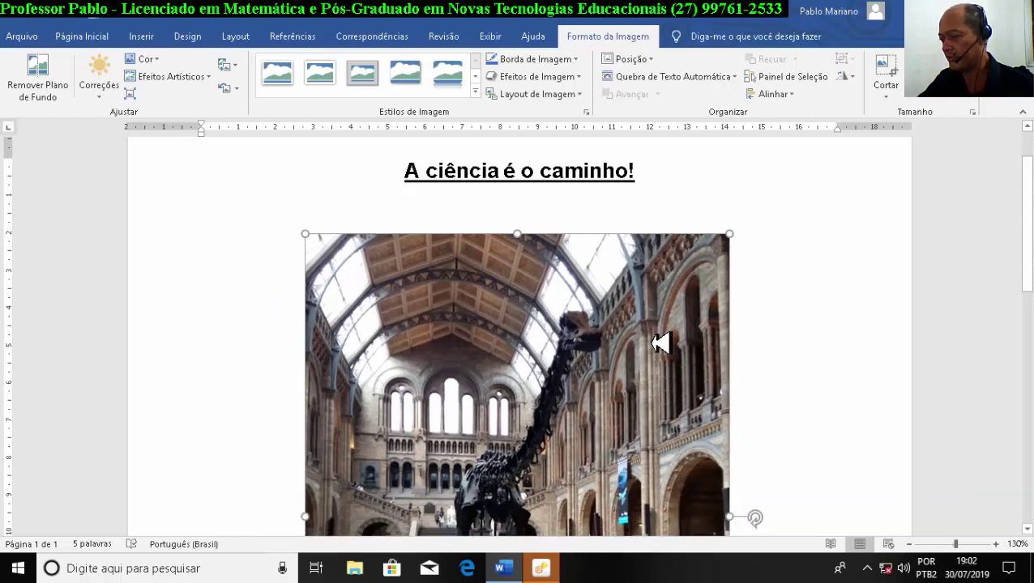
{"action": "left_click_drag", "start_coordinate": [729, 234], "coordinate": [648, 344]}
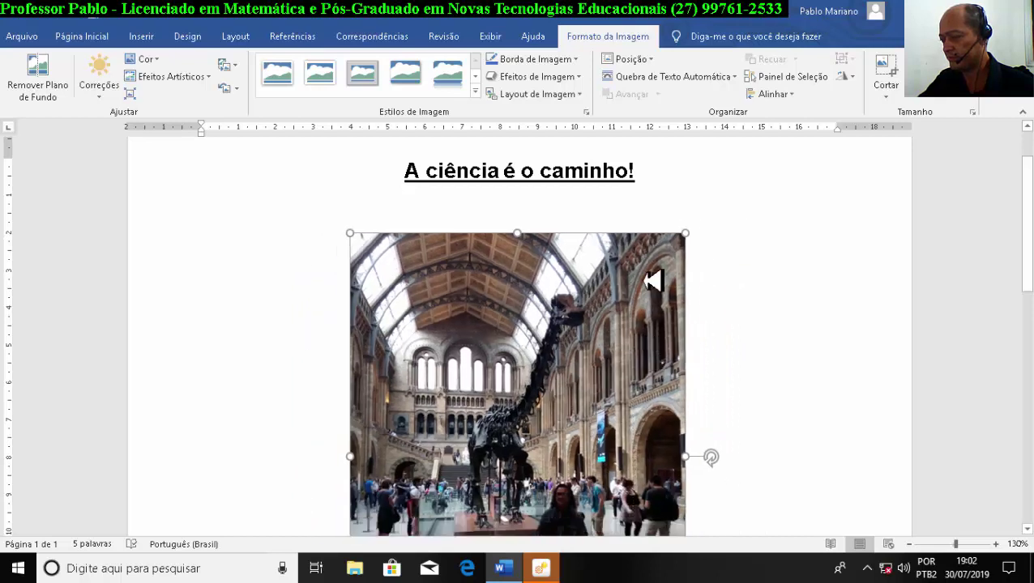
{"action": "left_click_drag", "start_coordinate": [685, 235], "coordinate": [662, 262]}
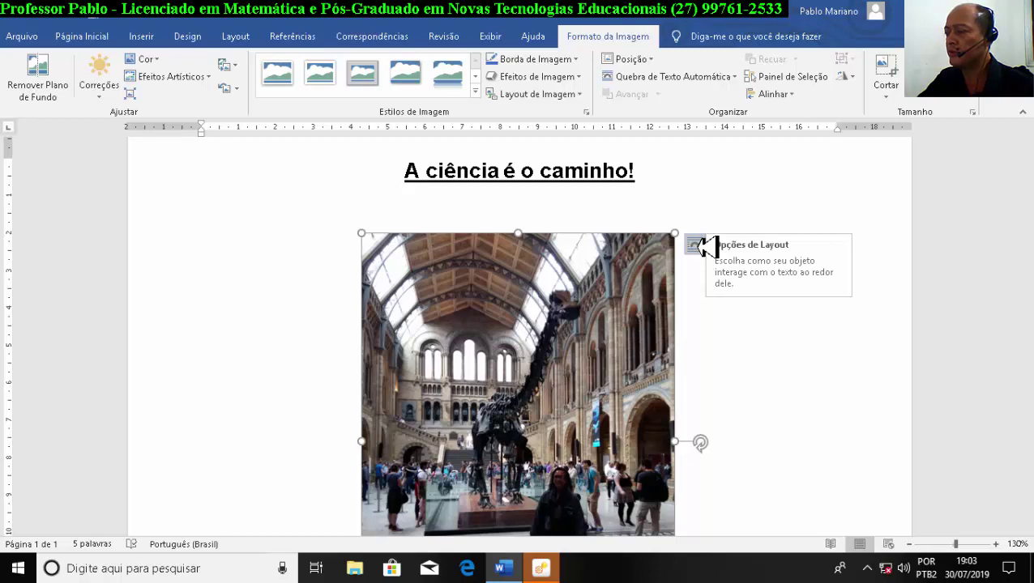
Step: Give the picture square text wrapping and move it to the right side of the page, just below the title
{"action": "left_click", "coordinate": [697, 245]}
{"action": "left_click", "coordinate": [751, 349]}
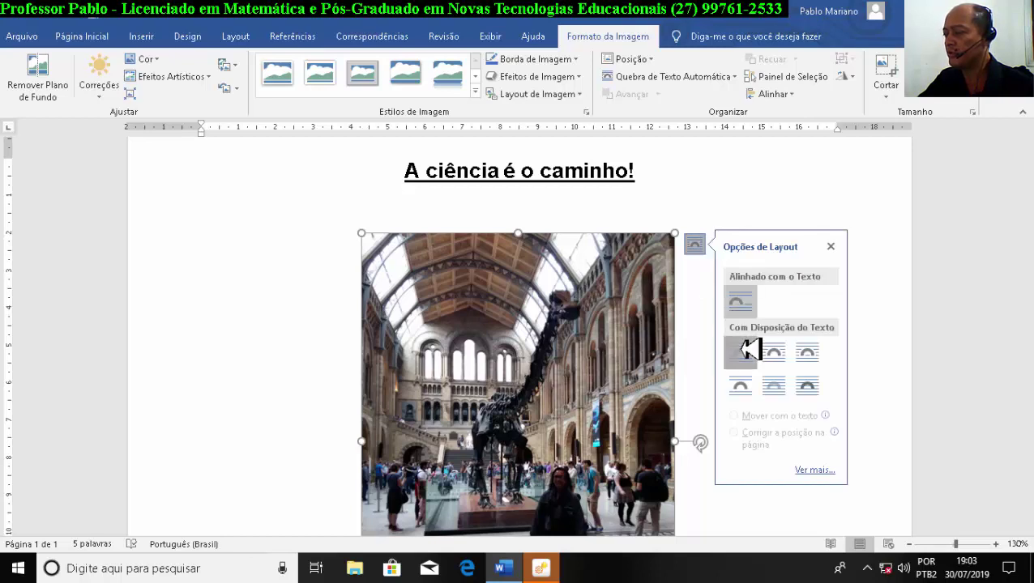
{"action": "left_click", "coordinate": [830, 246]}
{"action": "left_click_drag", "start_coordinate": [552, 266], "coordinate": [761, 269]}
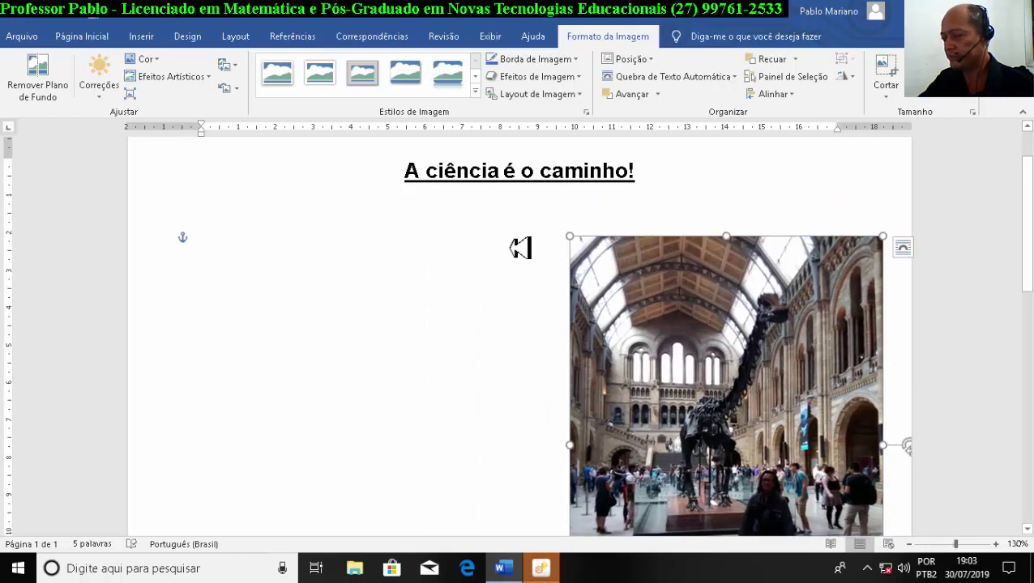
{"action": "left_click", "coordinate": [520, 247]}
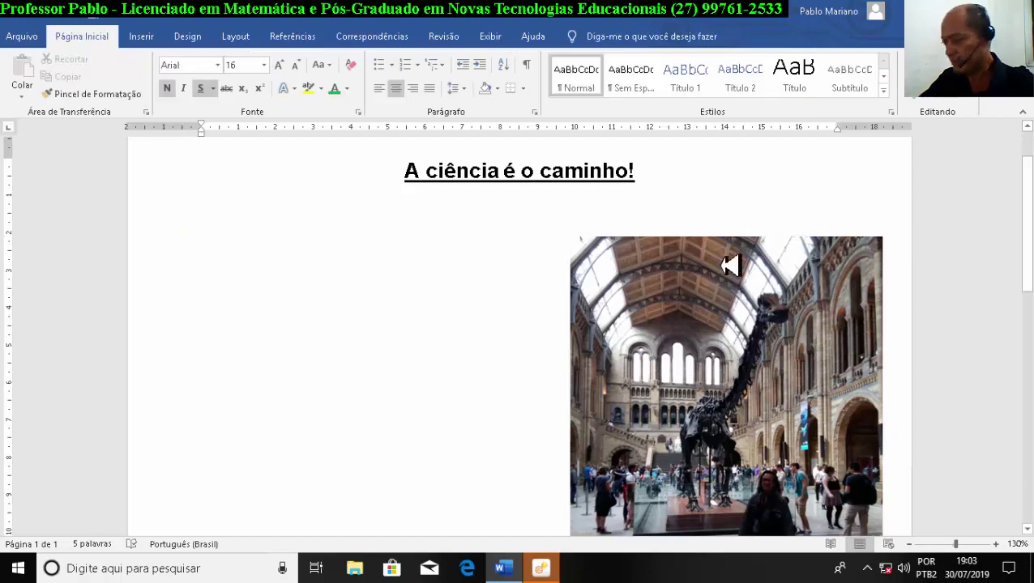
{"action": "left_click_drag", "start_coordinate": [729, 272], "coordinate": [729, 265]}
Step: Left-align the paragraph beside the picture and enter the text "Por que eles eram tão grandes?"
{"action": "left_click", "coordinate": [510, 294]}
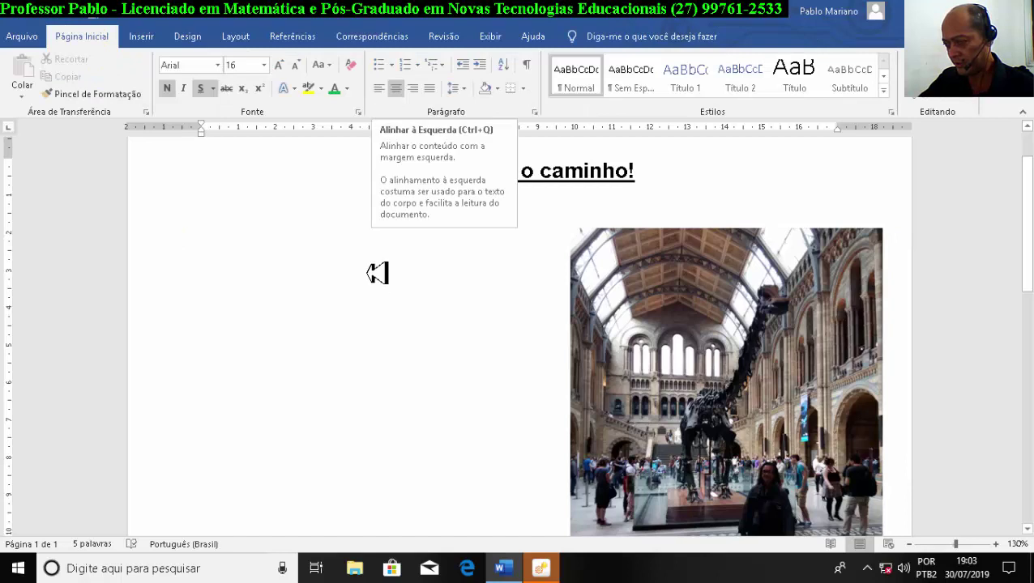
{"action": "left_click", "coordinate": [381, 87]}
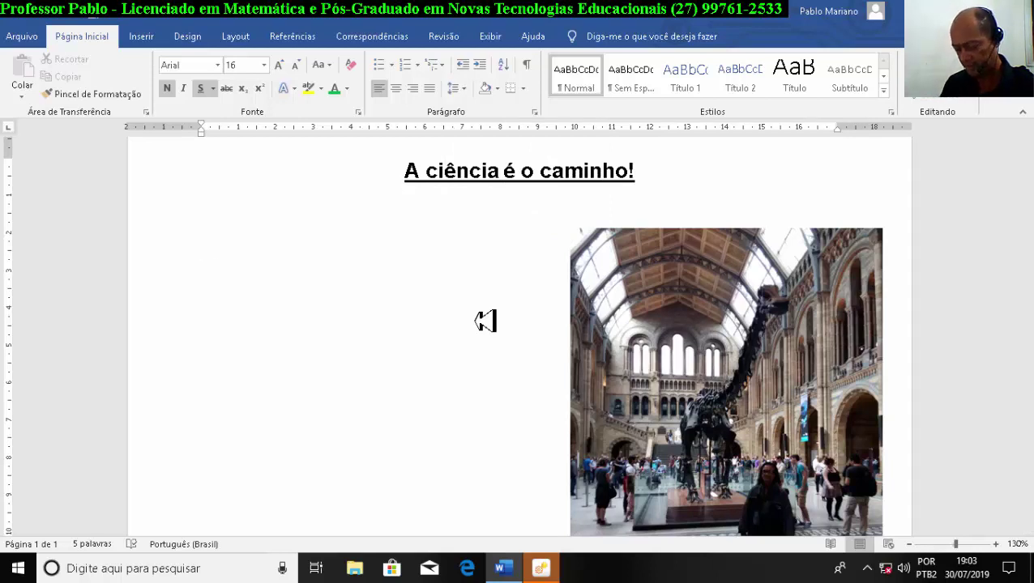
{"action": "type", "text": "Por que eles er"}
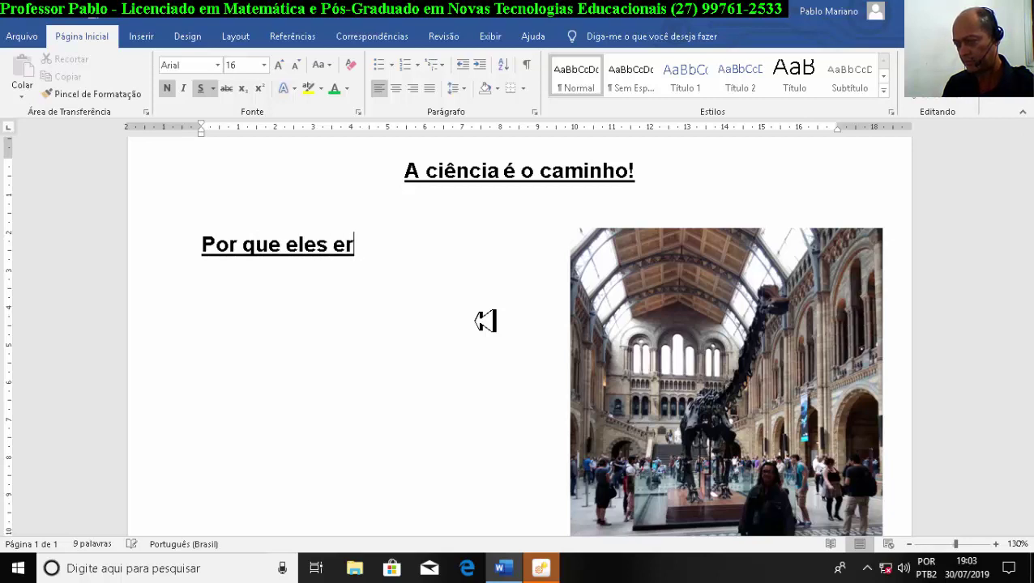
{"action": "type", "text": "am tão grandes"}
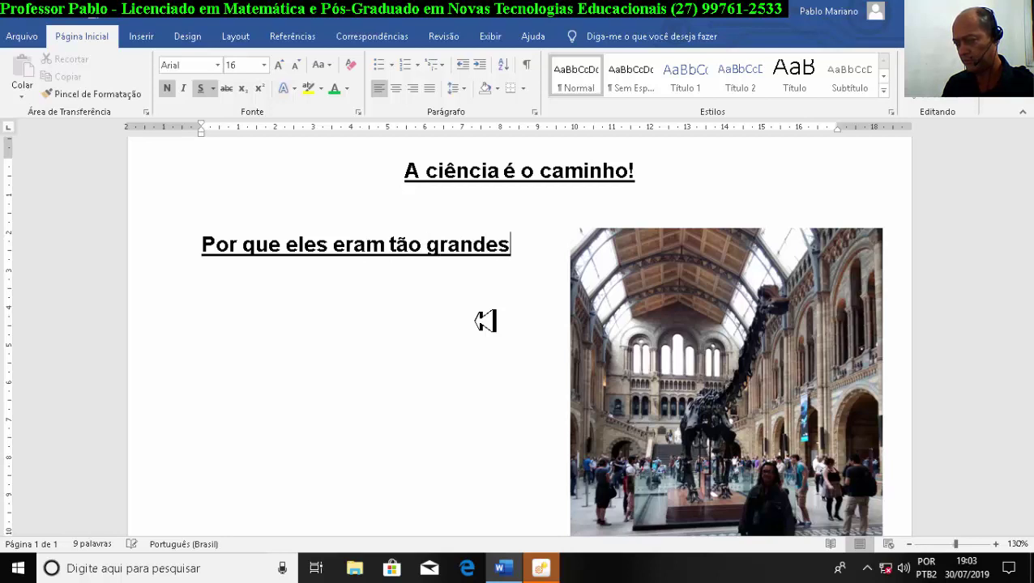
{"action": "type", "text": "?"}
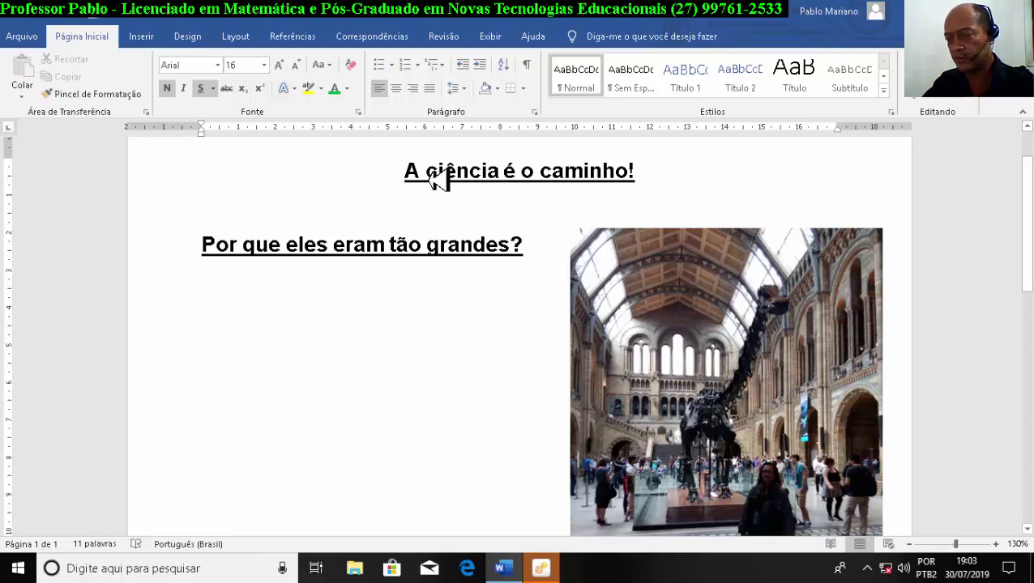
Step: Format the question "Por que eles eram tão grandes?" with font size 12, no underline and green text
{"action": "key", "text": "Home"}
{"action": "key", "text": "shift+Down"}
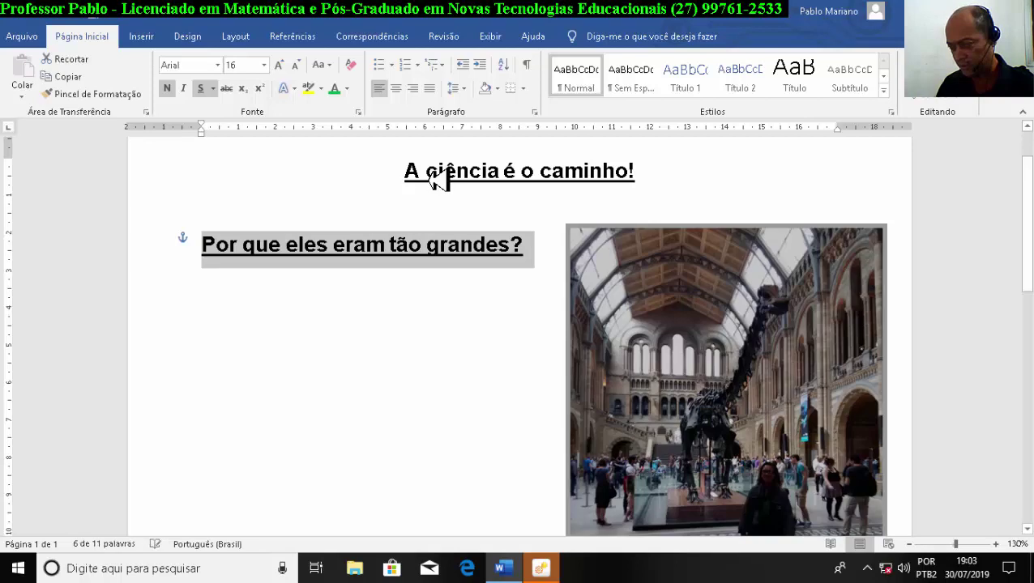
{"action": "key", "text": "shift+Left"}
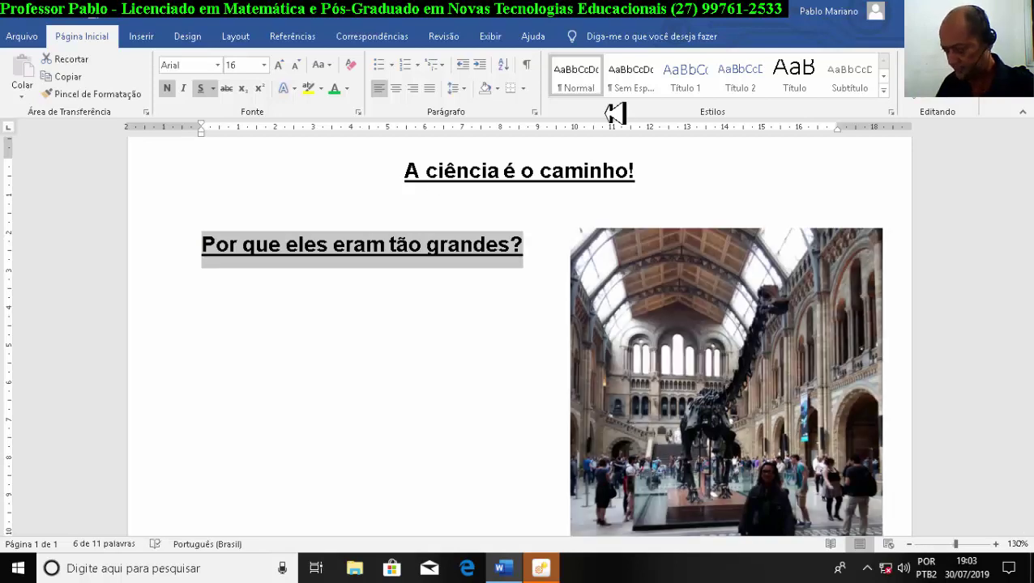
{"action": "left_click", "coordinate": [265, 64]}
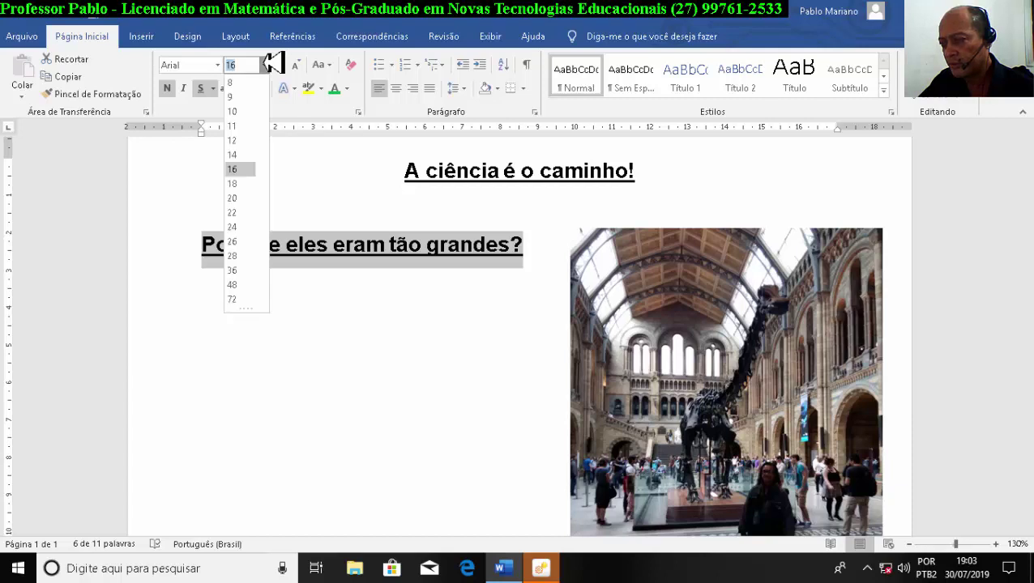
{"action": "left_click", "coordinate": [253, 141]}
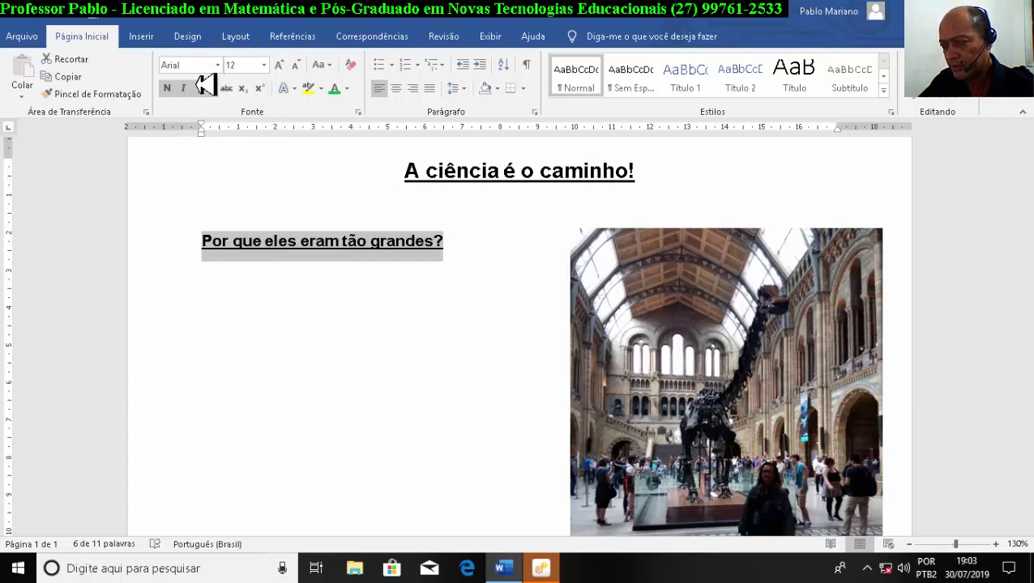
{"action": "left_click", "coordinate": [202, 87]}
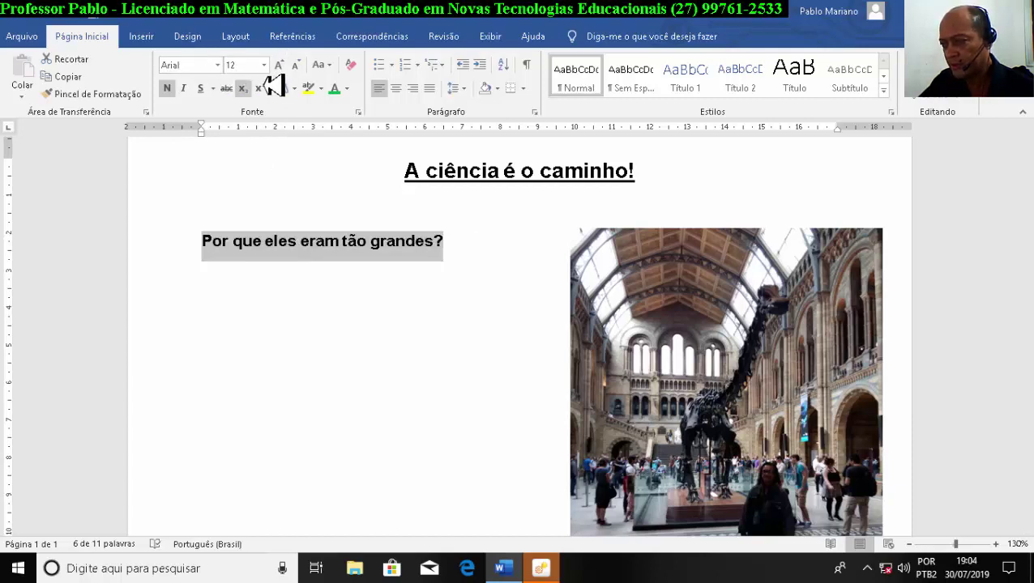
{"action": "left_click", "coordinate": [335, 86]}
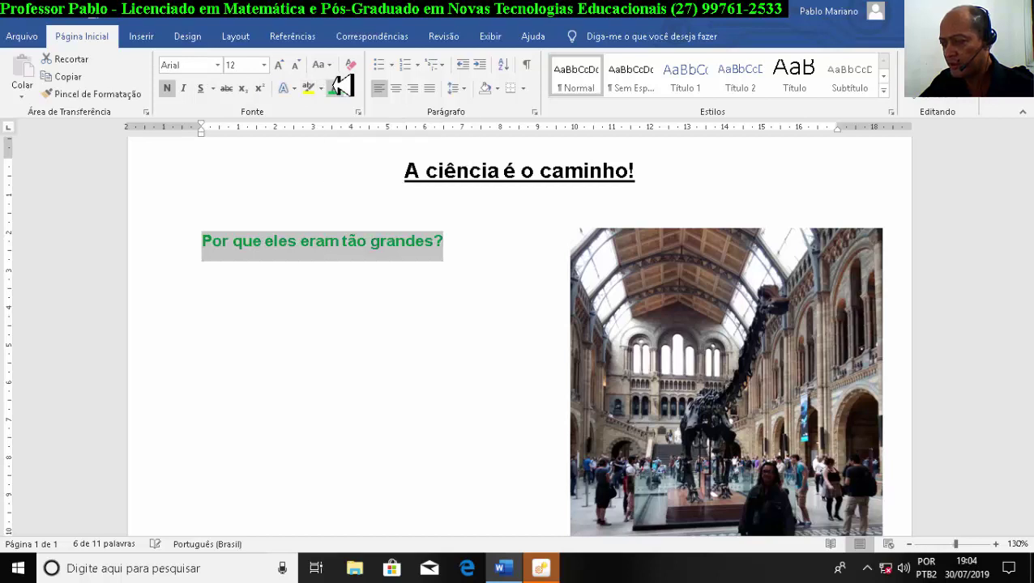
Step: Turn the question into a numbered list and add a second item reading "A atmosfera era como a de hoje?"
{"action": "left_click", "coordinate": [405, 64]}
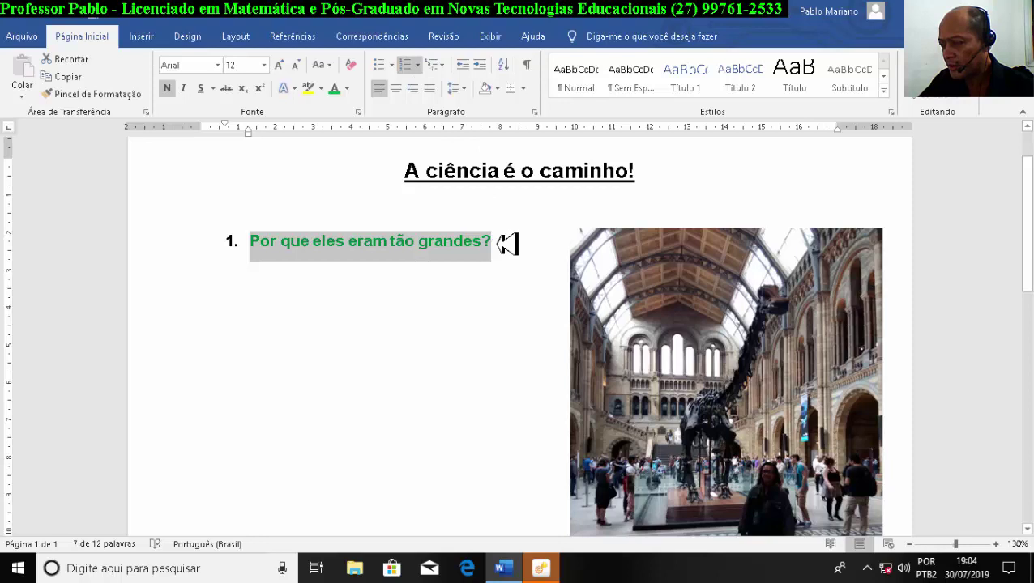
{"action": "left_click", "coordinate": [502, 241]}
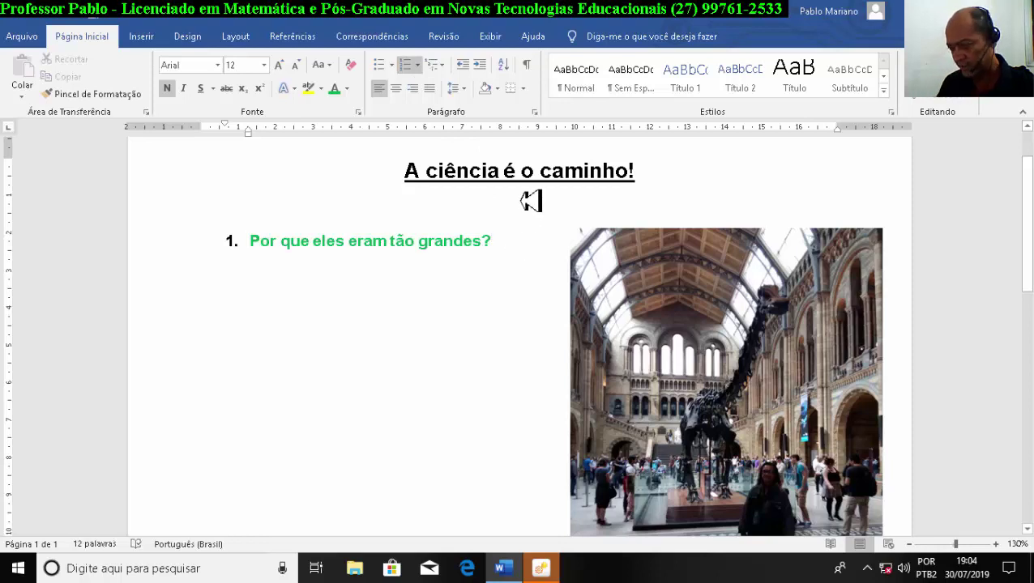
{"action": "key", "text": "Return"}
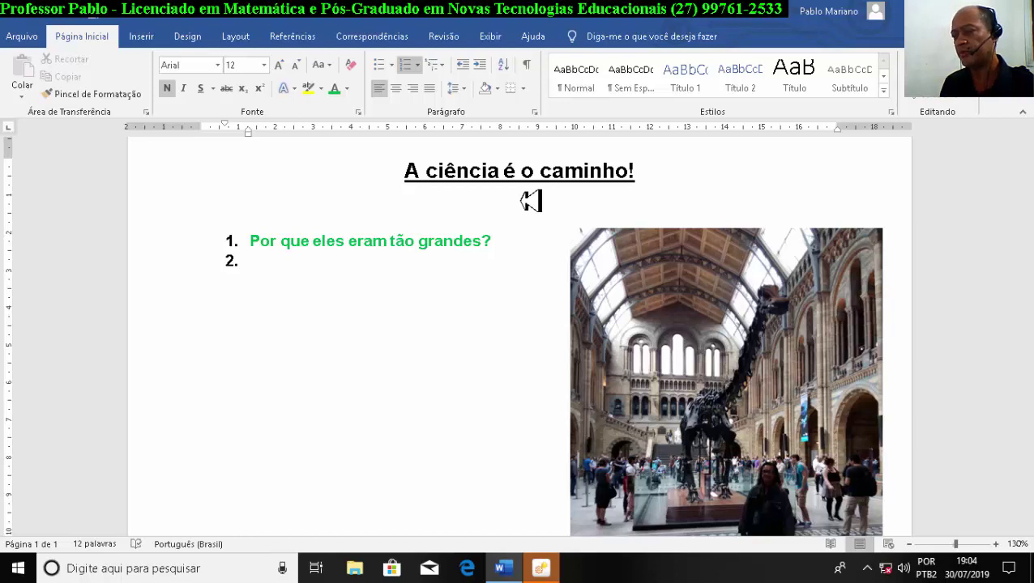
{"action": "type", "text": "A atmosfera era como a de "}
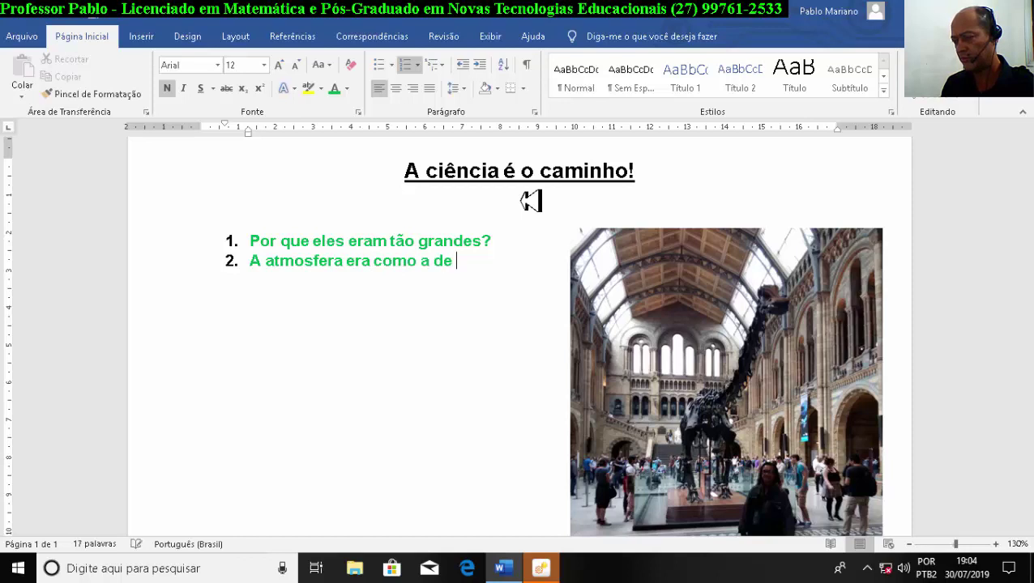
{"action": "type", "text": "hoje?"}
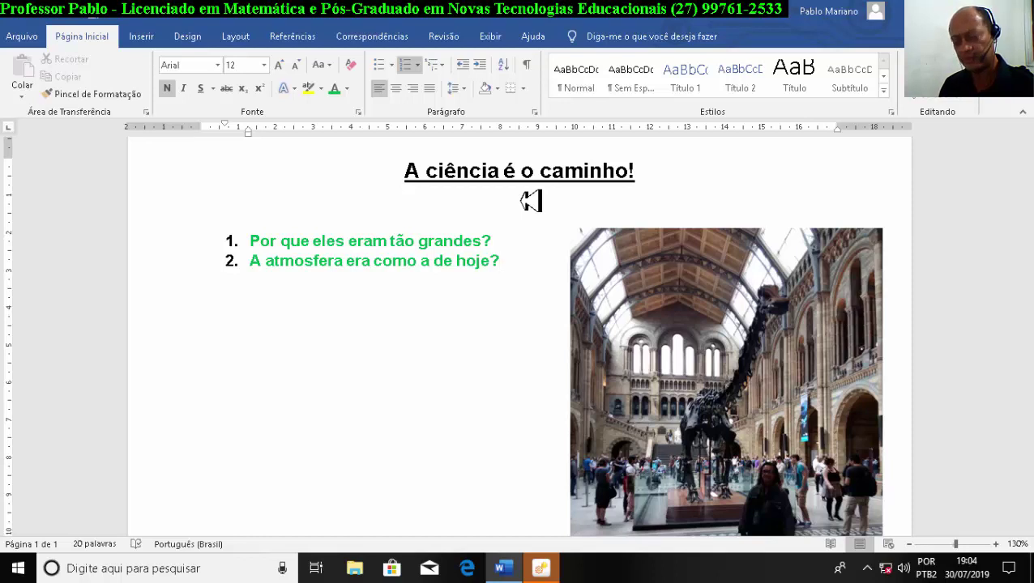
Step: Apply the green font colour to both list items, including their numbers
{"action": "key", "text": "ctrl+shift+Up"}
{"action": "key", "text": "ctrl+shift+Up"}
{"action": "key", "text": "ctrl+shift+Up"}
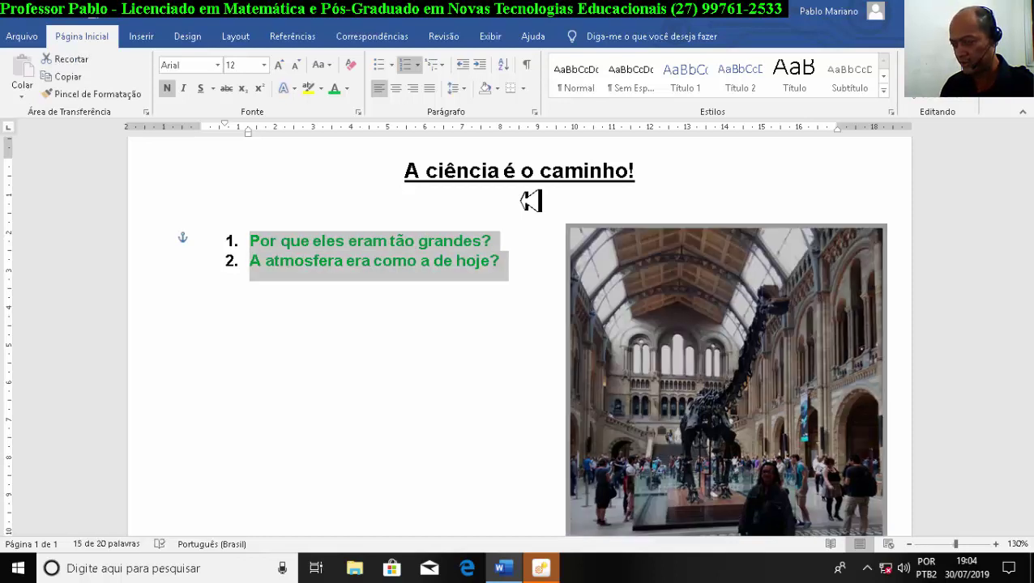
{"action": "key", "text": "ctrl+shift+Down"}
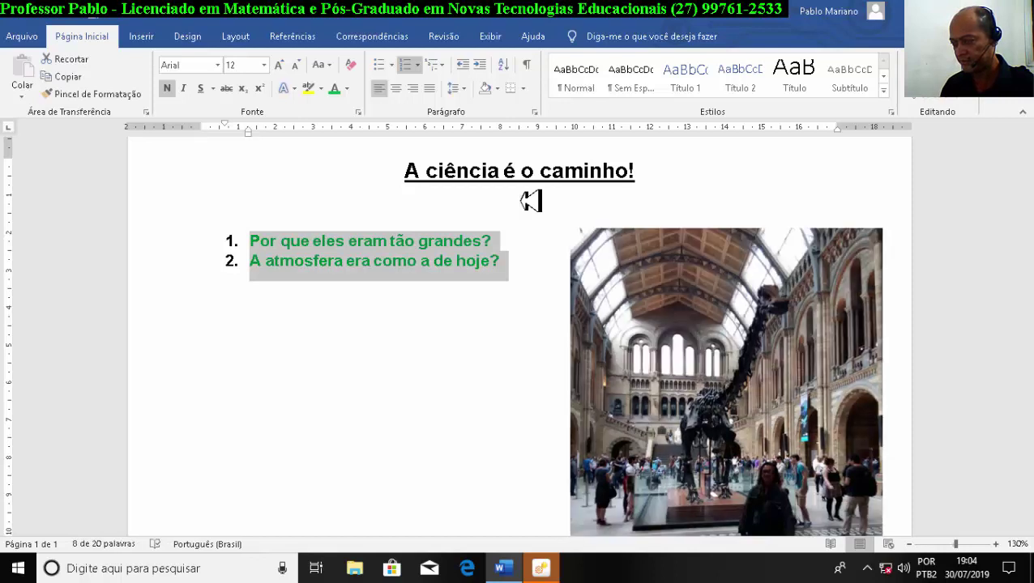
{"action": "left_click", "coordinate": [335, 87]}
{"action": "left_click", "coordinate": [531, 270]}
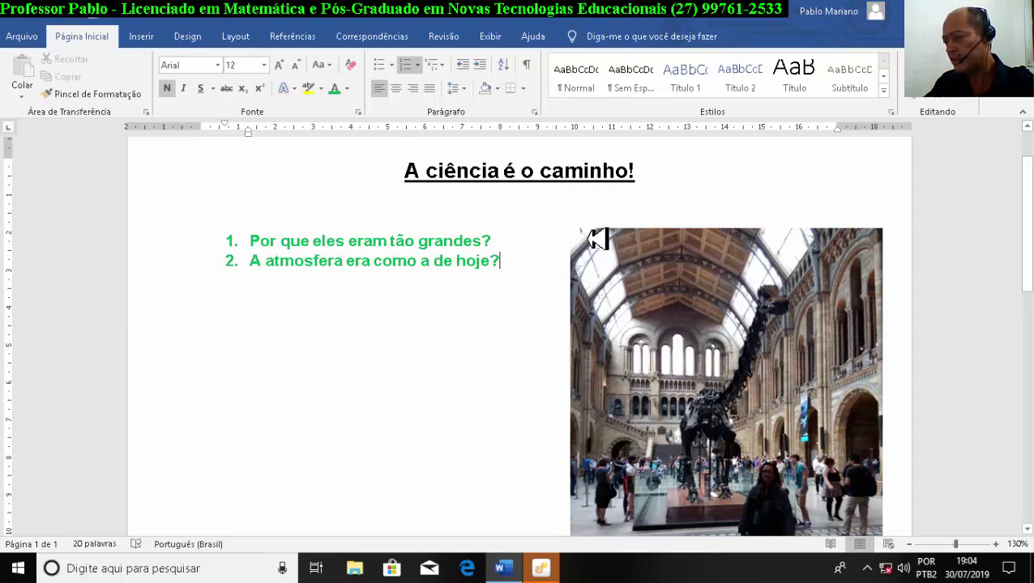
{"action": "scroll", "coordinate": [601, 233], "scroll_direction": "down", "scroll_amount": 1}
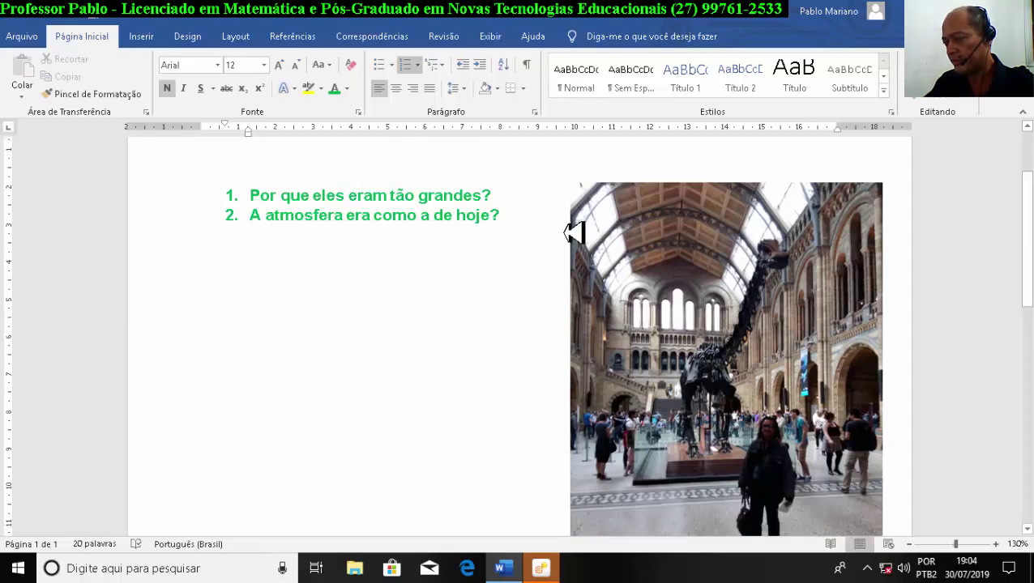
{"action": "scroll", "coordinate": [568, 231], "scroll_direction": "up", "scroll_amount": 1}
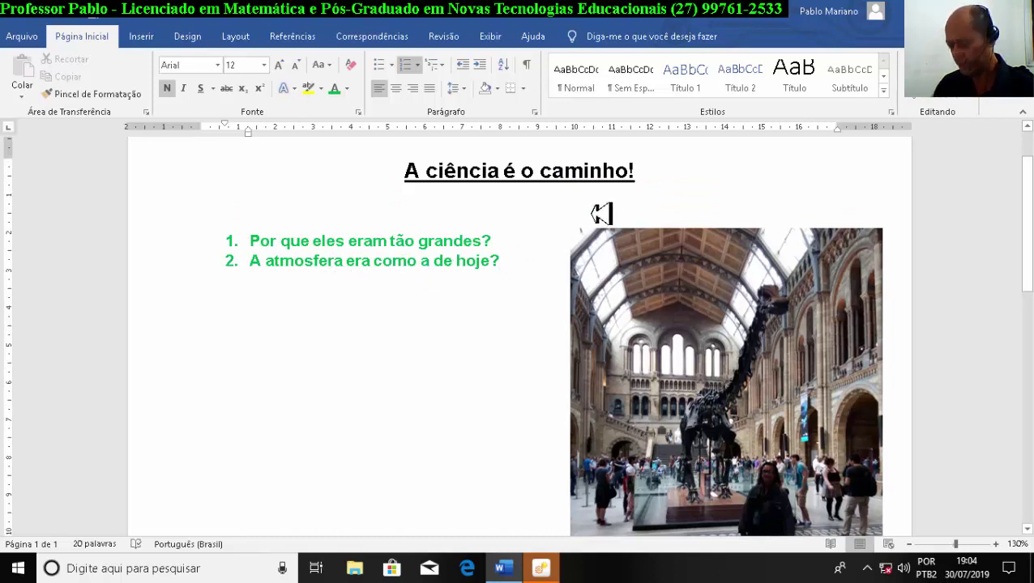
Step: Add "Por que desapareceram?" as the third list item and begin a fourth item with "Poder"
{"action": "key", "text": "Return"}
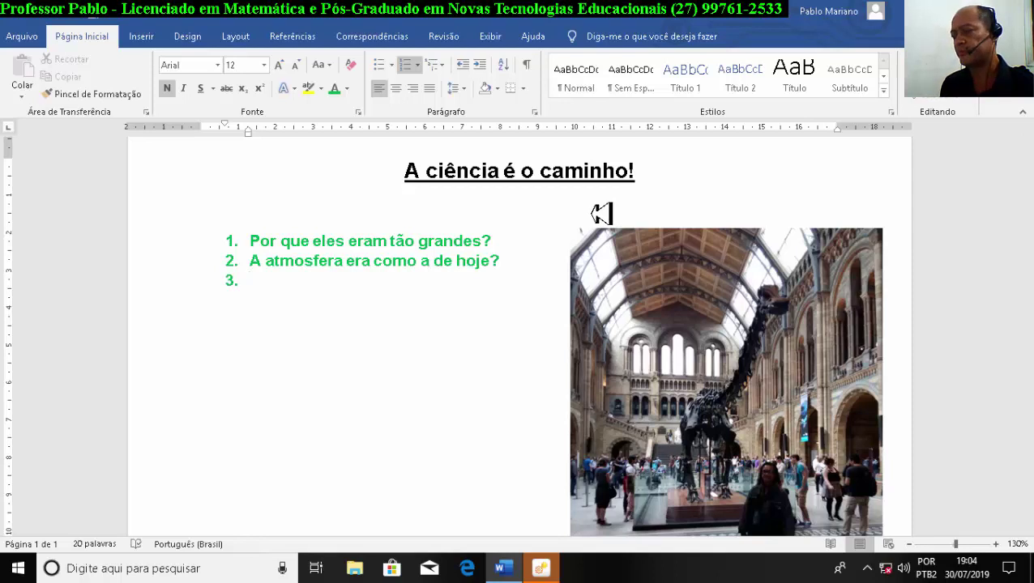
{"action": "type", "text": "Por que desapareceram?"}
{"action": "key", "text": "Return"}
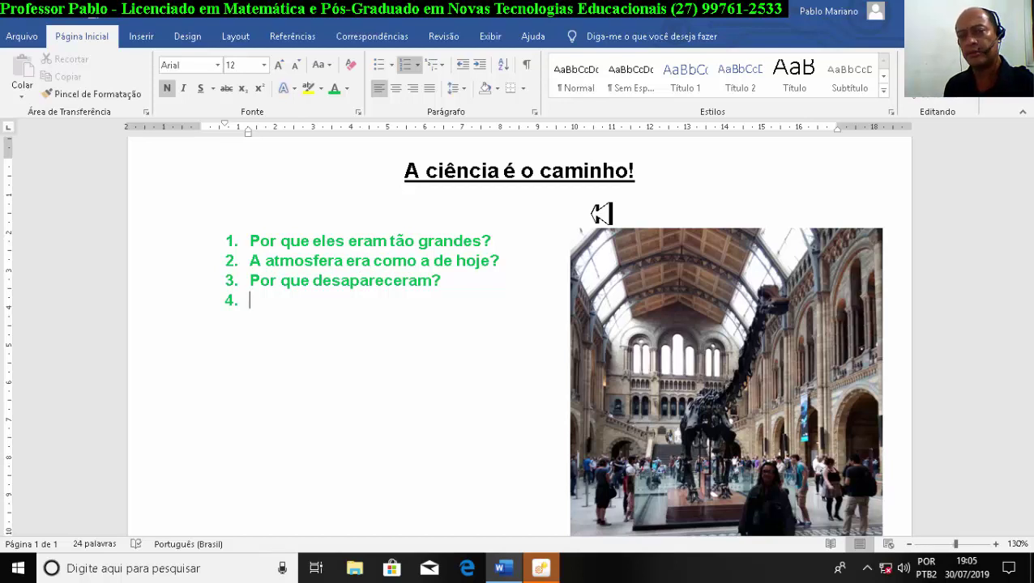
{"action": "type", "text": "Poderia"}
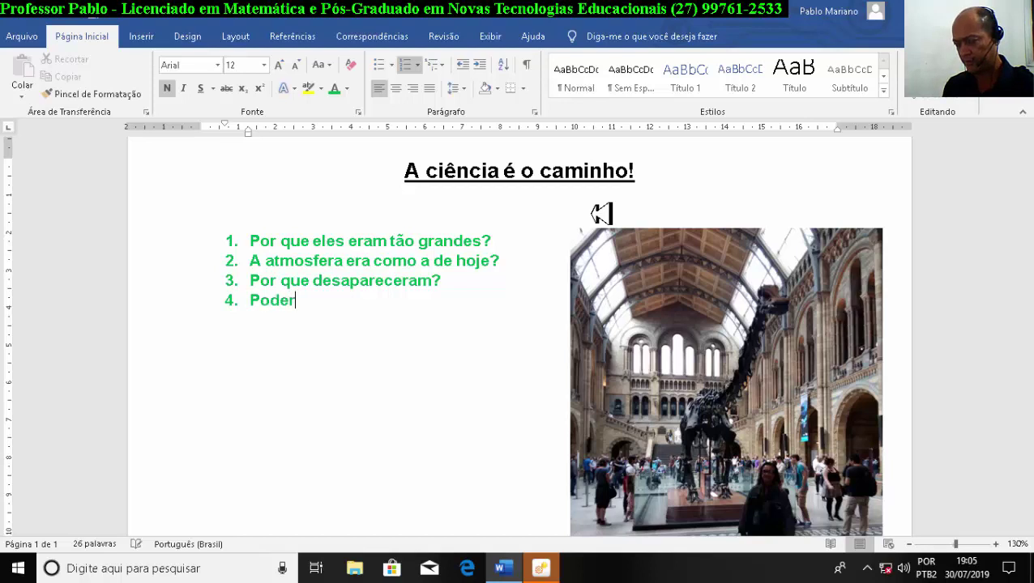
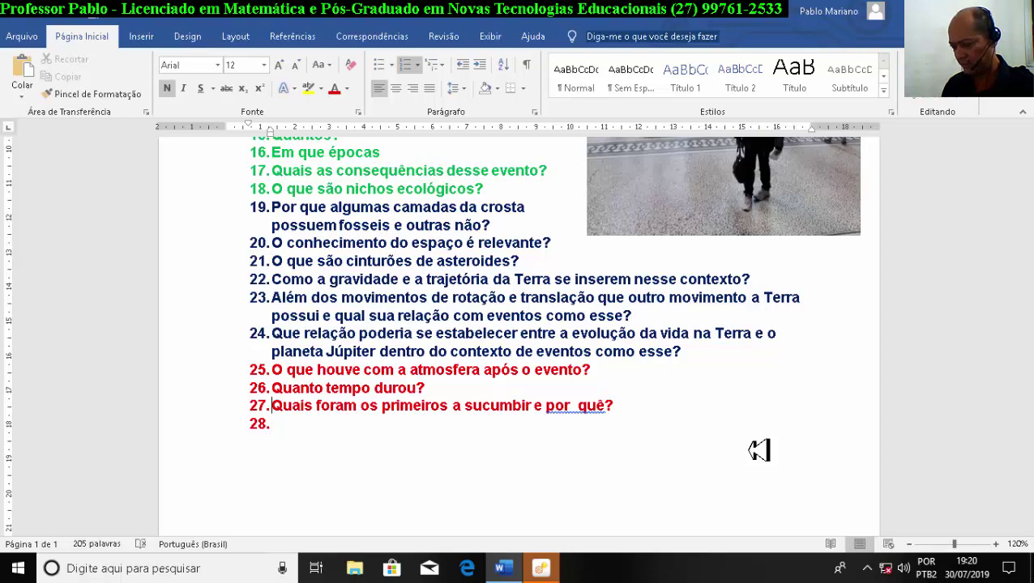
Step: Remove the extra space between "por" and "quê" in question 27
{"action": "key", "text": "Up"}
{"action": "key", "text": "End"}
{"action": "key", "text": "Left"}
{"action": "key", "text": "Left"}
{"action": "key", "text": "Left"}
{"action": "key", "text": "Left"}
{"action": "key", "text": "Left"}
{"action": "key", "text": "BackSpace"}
Step: Enter "Por que alguns sobreviveram e outros não?" as question 28
{"action": "key", "text": "Down"}
{"action": "type", "text": "Por"}
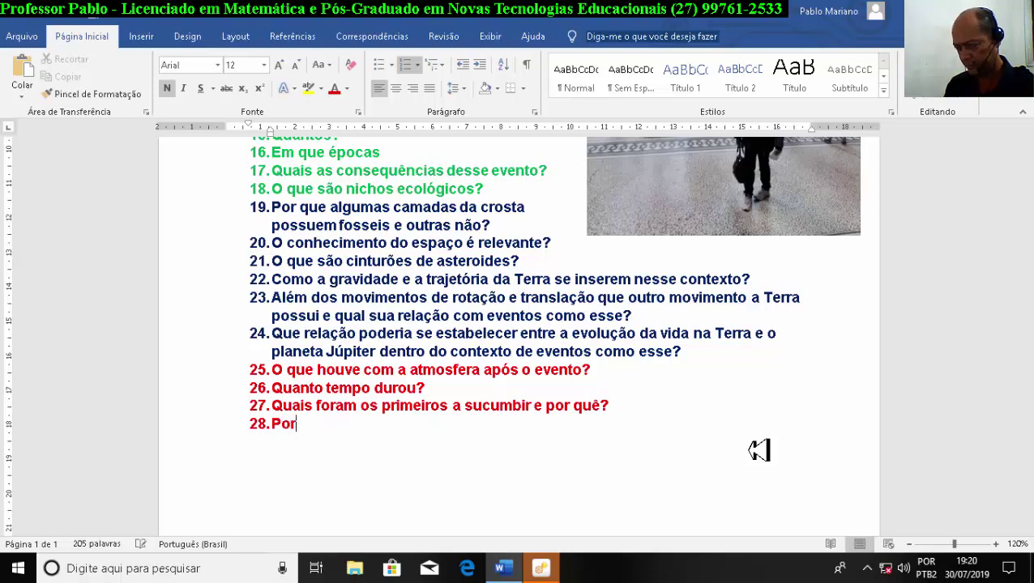
{"action": "type", "text": " que alguns "}
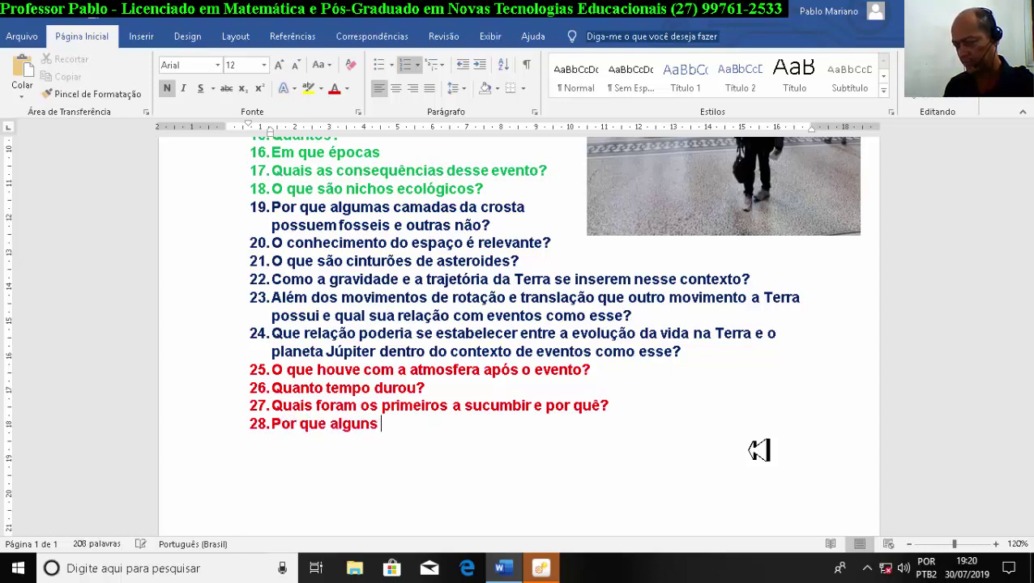
{"action": "type", "text": "sobrevivera"}
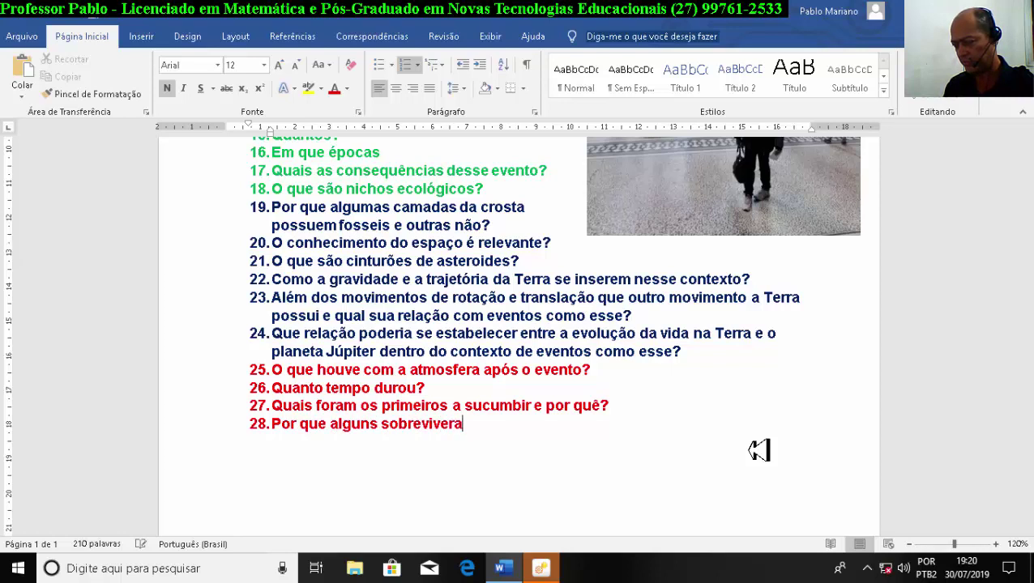
{"action": "type", "text": "m e outros n"}
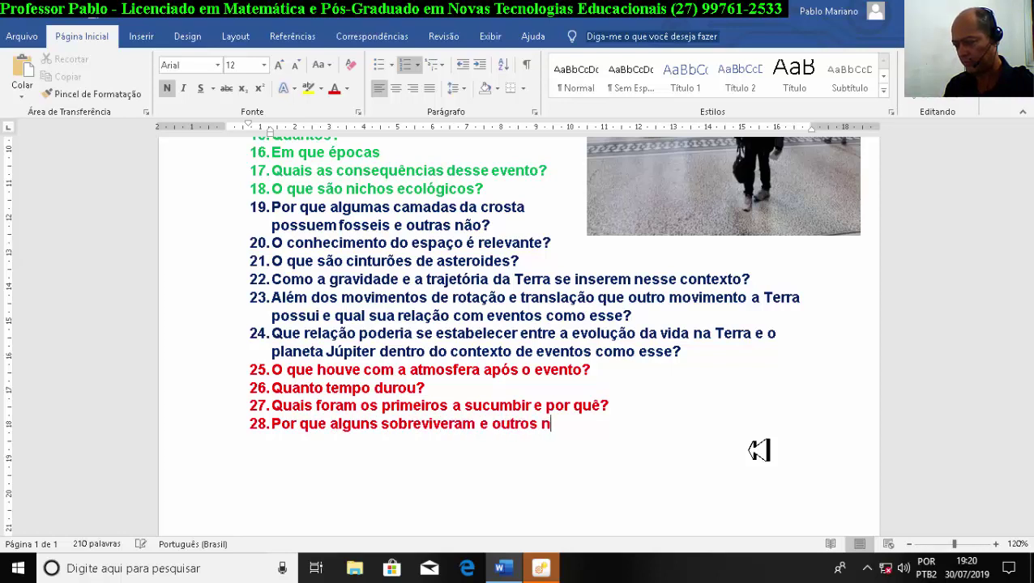
{"action": "type", "text": "ão?"}
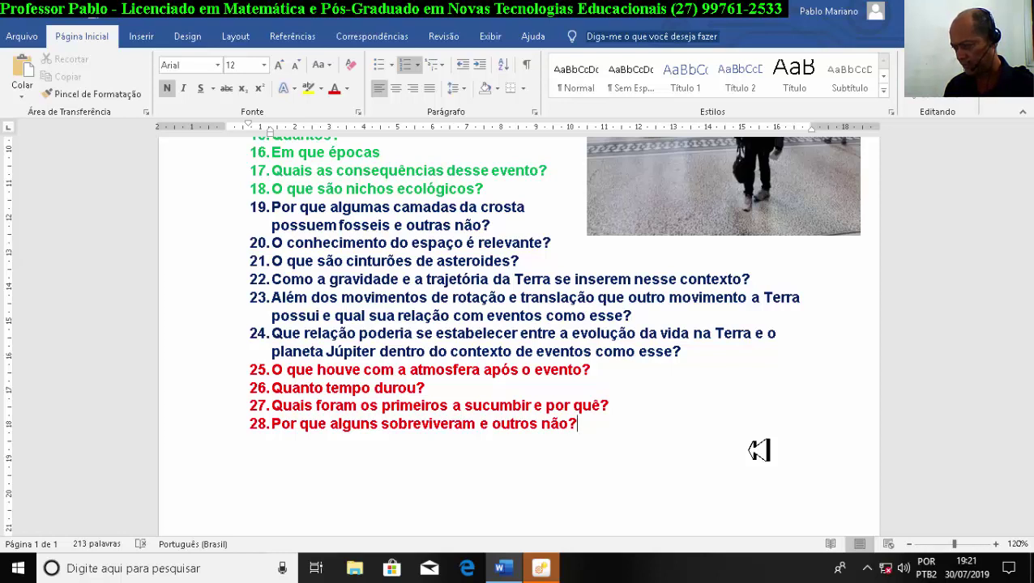
Step: Add "O que é cadeia alimentar?" as question 29 and start another numbered line below it
{"action": "key", "text": "Return"}
{"action": "type", "text": "O qu"}
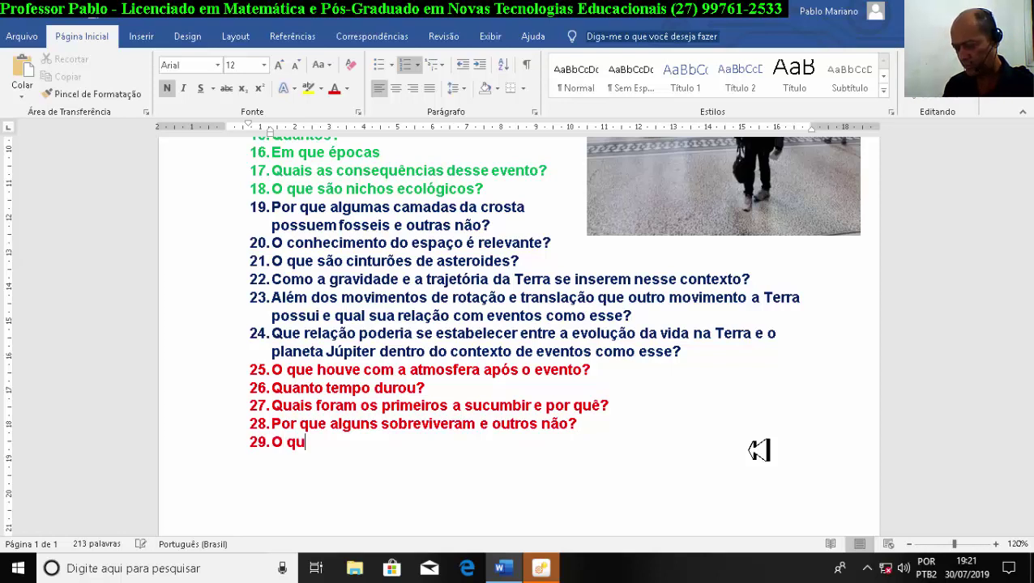
{"action": "type", "text": "e é cadeia "}
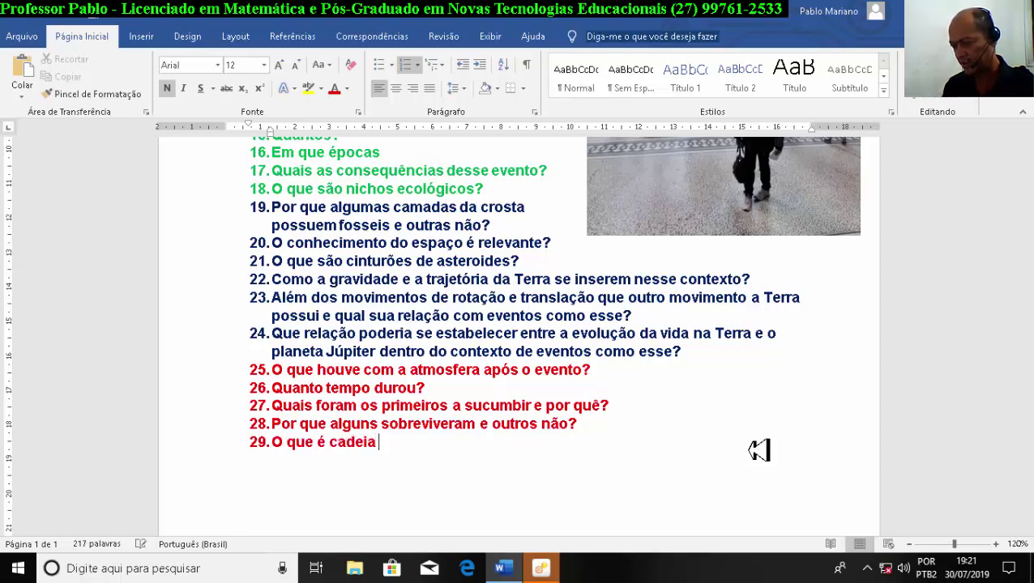
{"action": "type", "text": "alimentar"}
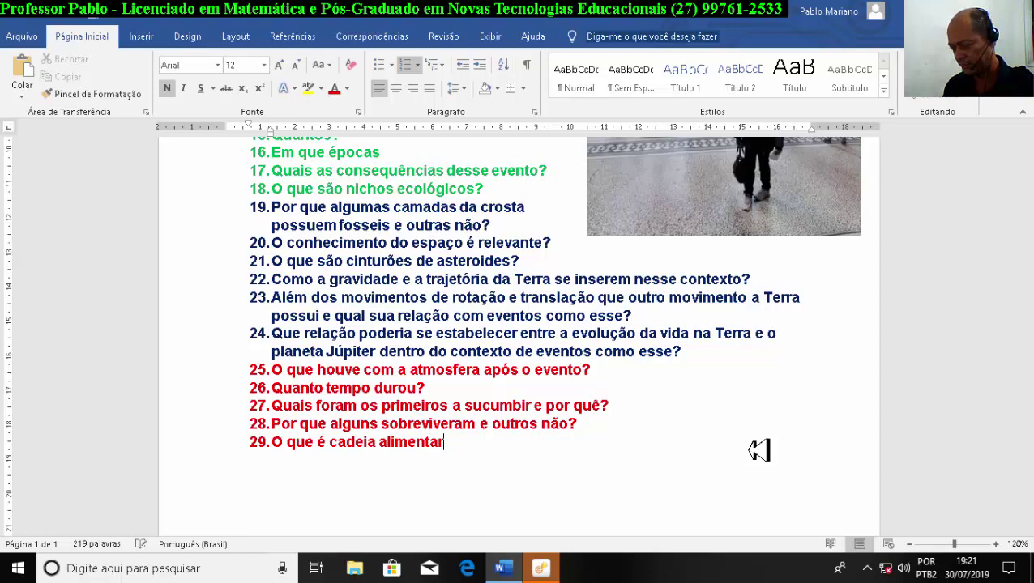
{"action": "type", "text": "?"}
{"action": "key", "text": "Return"}
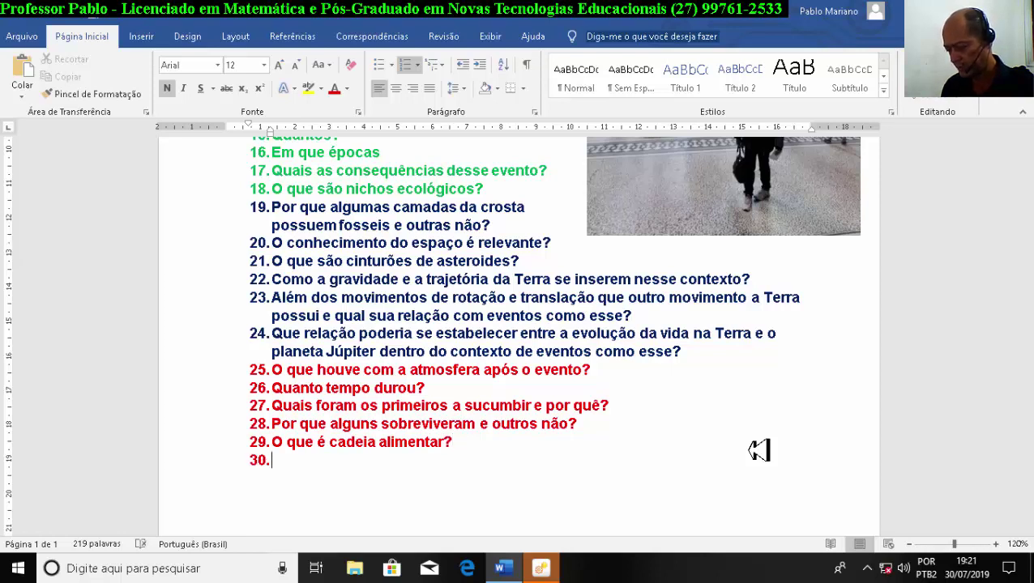
Step: Delete questions 28 and 29, keeping an empty numbered line below question 27
{"action": "key", "text": "Up"}
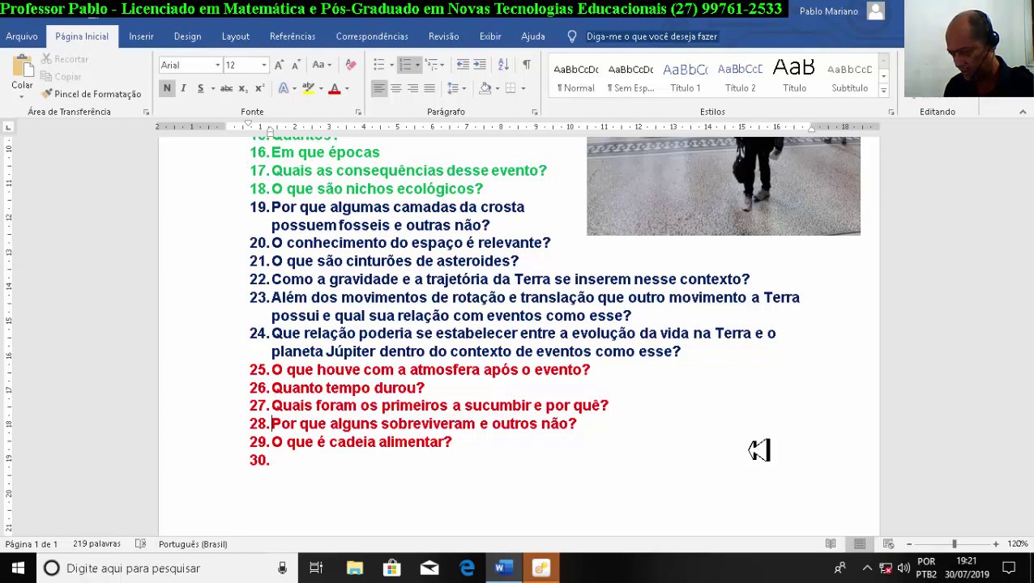
{"action": "key", "text": "shift+Down"}
{"action": "key", "text": "shift+Down"}
{"action": "key", "text": "Delete"}
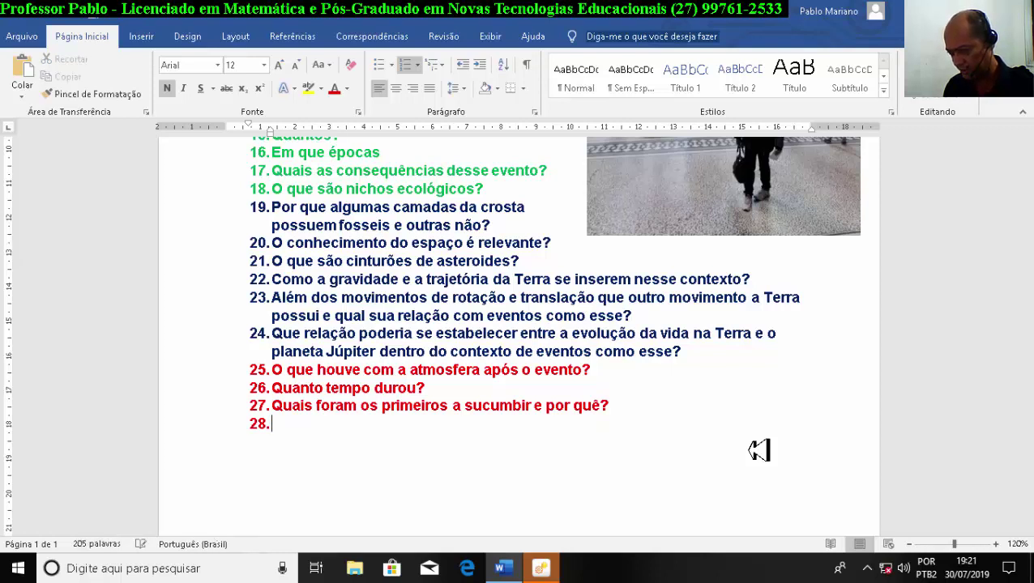
Step: Enter "O que é cadeia alimentar?" as question 28 and start a new numbered line
{"action": "type", "text": "O que "}
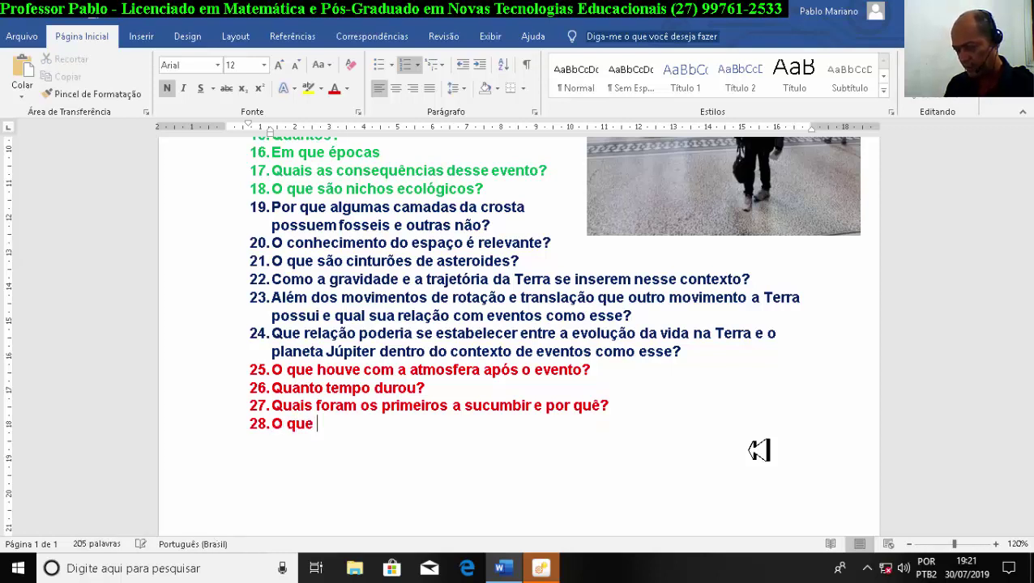
{"action": "type", "text": "é cadeia"}
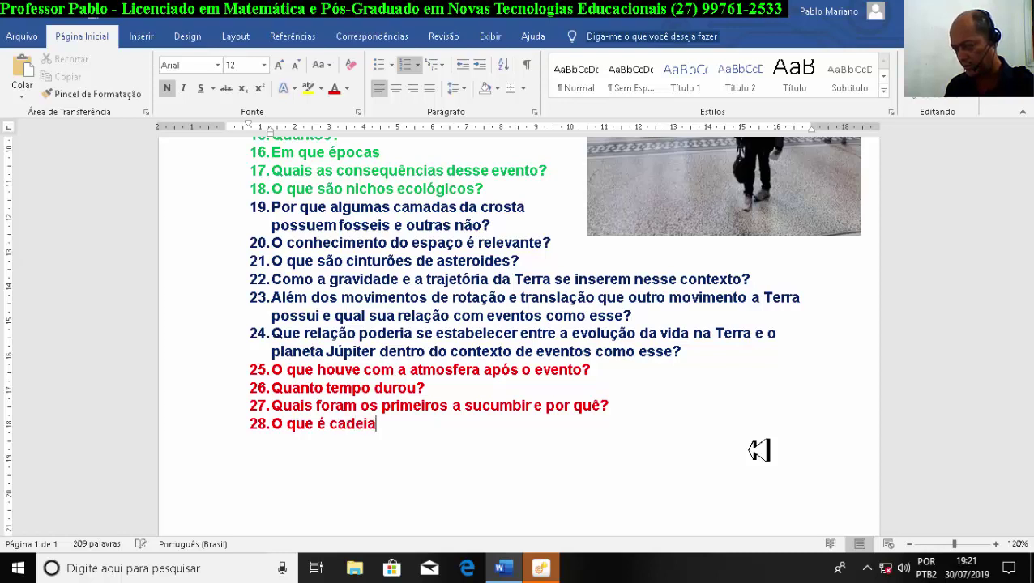
{"action": "type", "text": " alimentar"}
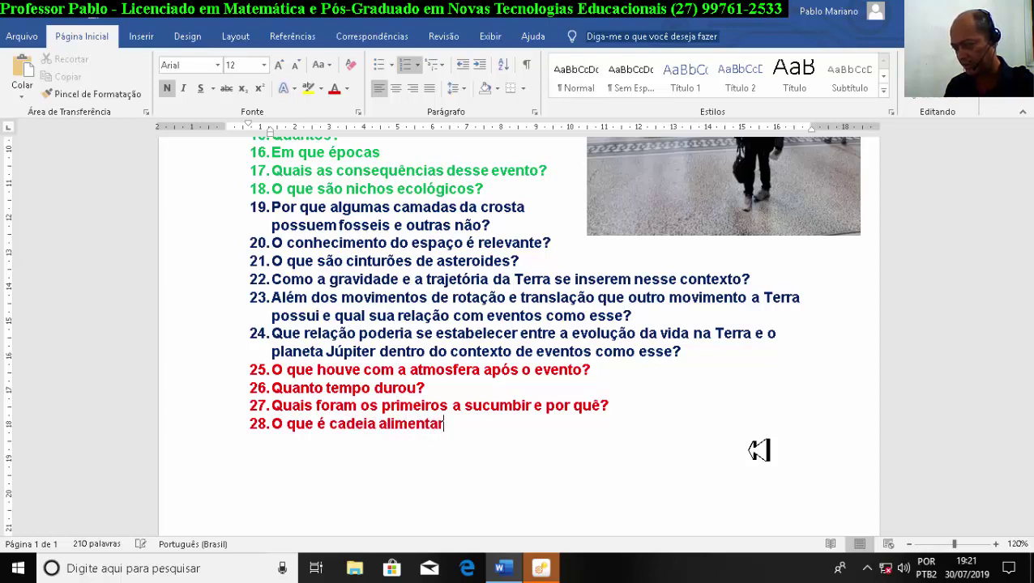
{"action": "type", "text": "?"}
{"action": "key", "text": "Return"}
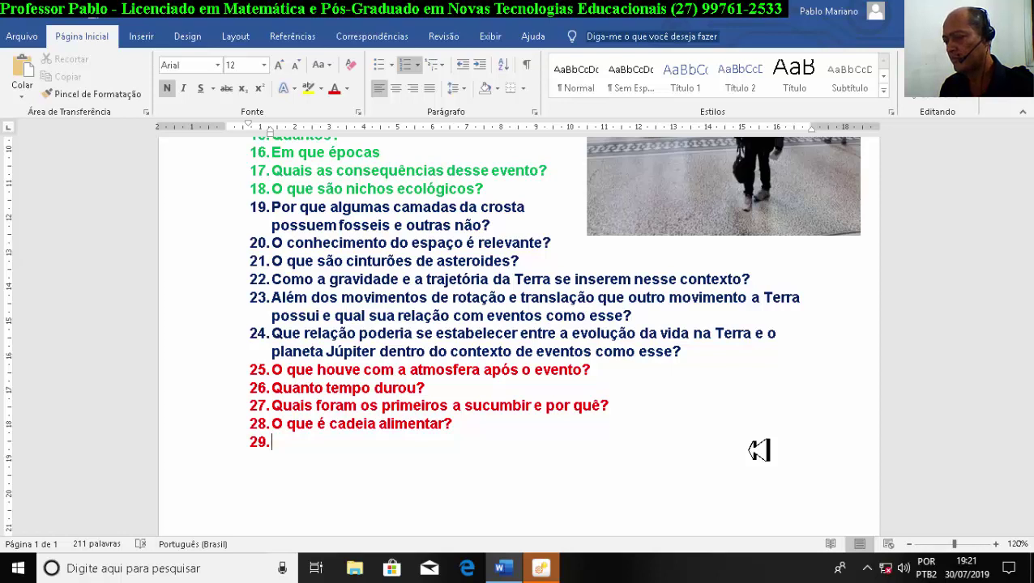
Step: Enter "Por que alguns conseguiram e outros não?" as question 29 and begin question 30 with "Como"
{"action": "type", "text": "P"}
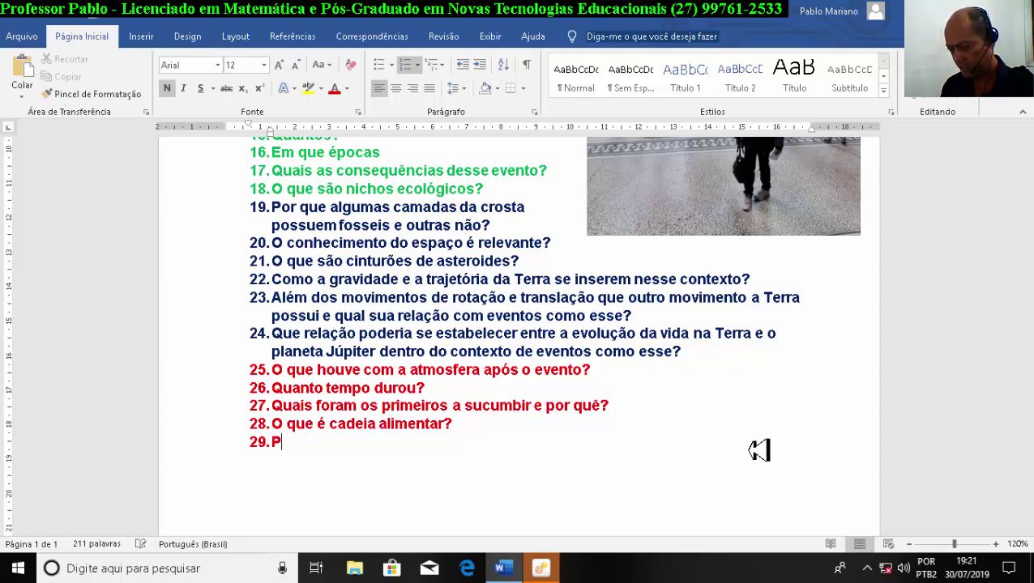
{"action": "type", "text": "or que alguns "}
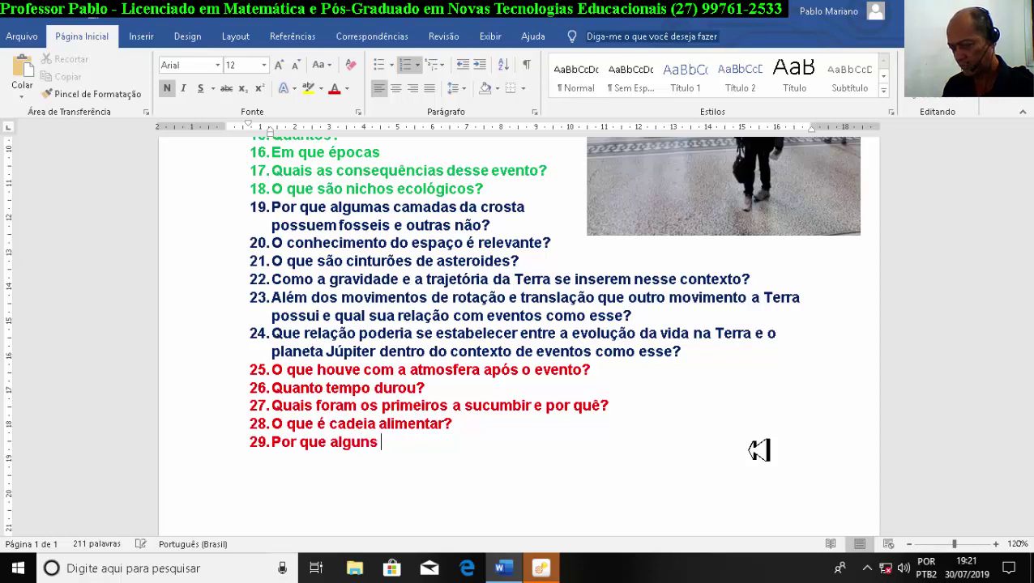
{"action": "type", "text": "consegui"}
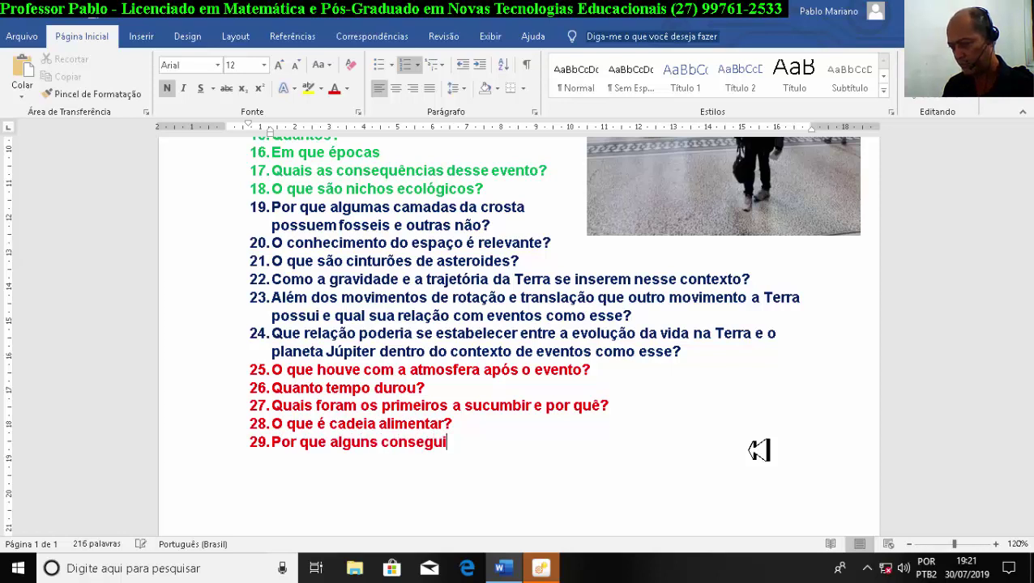
{"action": "type", "text": "ram e out"}
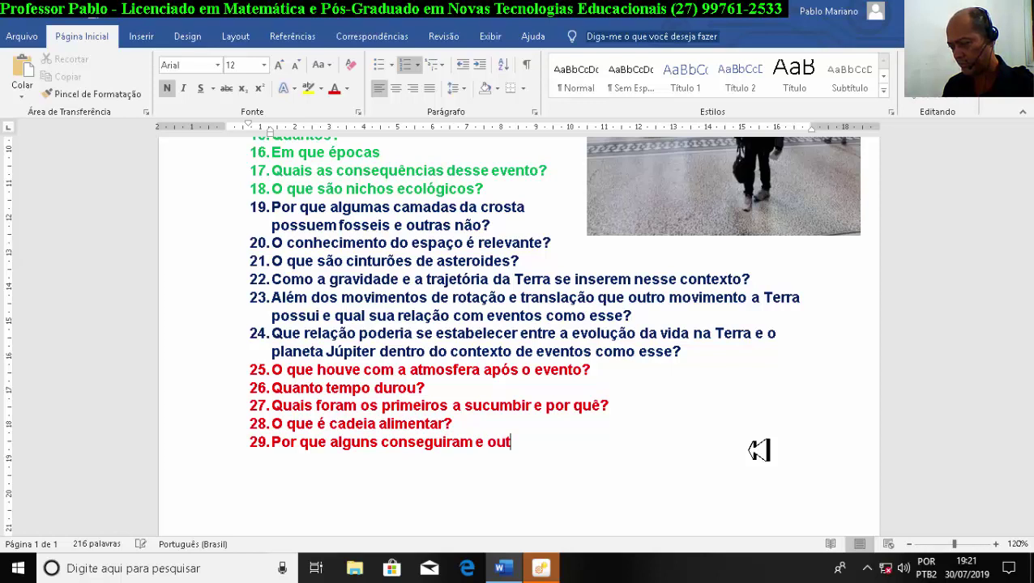
{"action": "type", "text": "ros não?"}
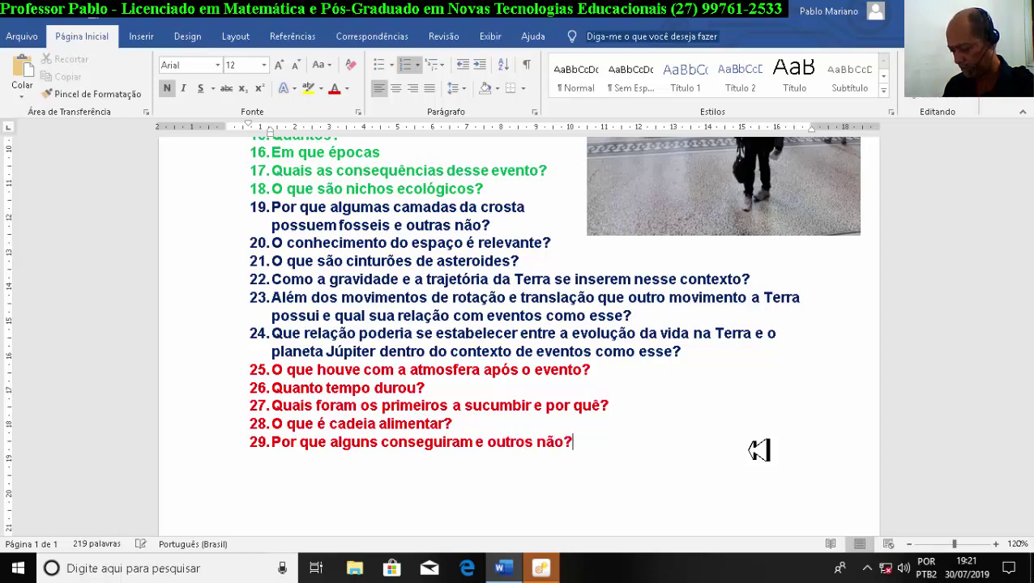
{"action": "key", "text": "Return"}
{"action": "type", "text": "Como"}
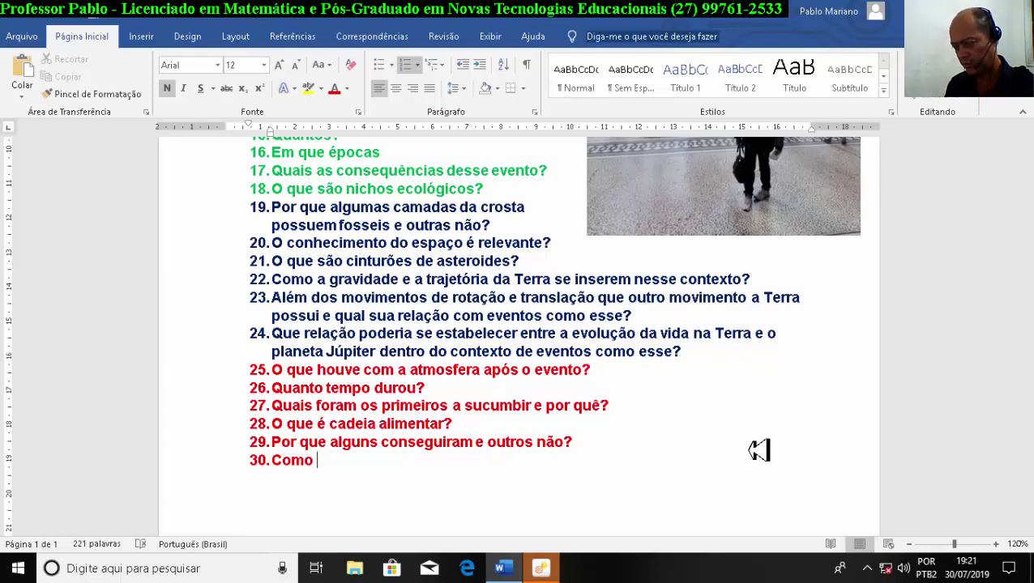
Step: Replace the word "conseguiram" in question 29 with "sobreviveram" and return to the end of question 30
{"action": "key", "text": "Up"}
{"action": "key", "text": "Right"}
{"action": "key", "text": "Right"}
{"action": "key", "text": "Right"}
{"action": "key", "text": "Right"}
{"action": "key", "text": "Right"}
{"action": "key", "text": "Right"}
{"action": "key", "text": "Right"}
{"action": "key", "text": "Right"}
{"action": "key", "text": "Right"}
{"action": "key", "text": "Right"}
{"action": "key", "text": "Left"}
{"action": "key", "text": "Left"}
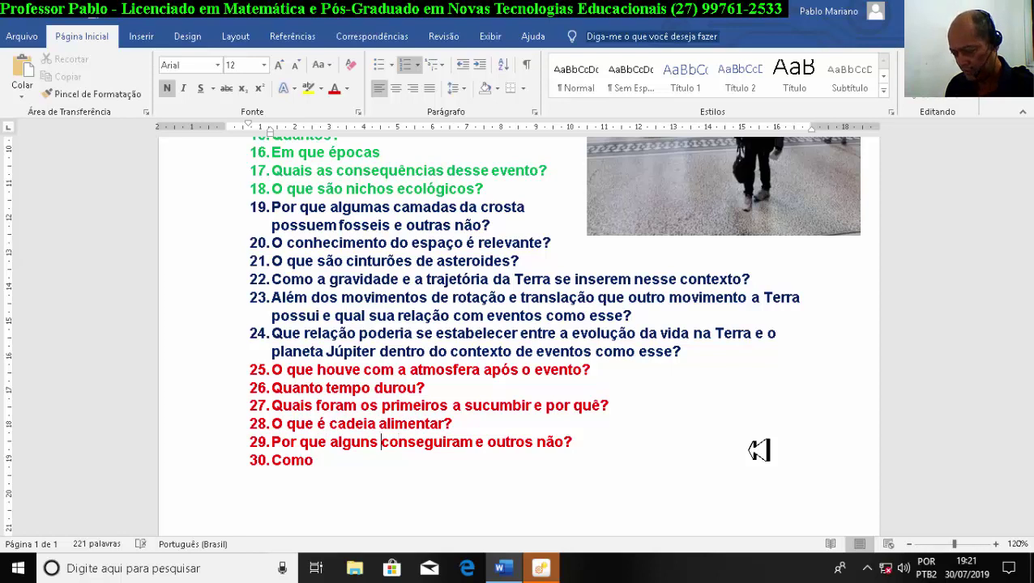
{"action": "key", "text": "Delete"}
{"action": "key", "text": "Delete"}
{"action": "key", "text": "Delete"}
{"action": "key", "text": "Delete"}
{"action": "key", "text": "Delete"}
{"action": "key", "text": "Delete"}
{"action": "key", "text": "Delete"}
{"action": "key", "text": "Delete"}
{"action": "key", "text": "Delete"}
{"action": "key", "text": "Delete"}
{"action": "key", "text": "Delete"}
{"action": "type", "text": "sobreviveram e outros não? Como "}
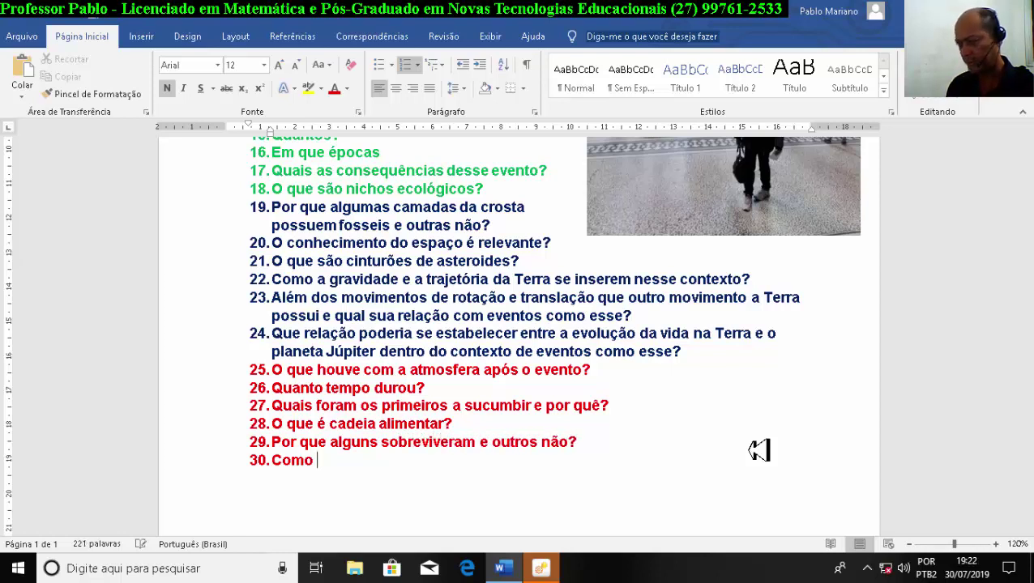
Step: Complete question 30 as "Como conseguiram?" and add "Do que se alimentaram?" as question 31, followed by a new numbered line
{"action": "type", "text": "conseguiram"}
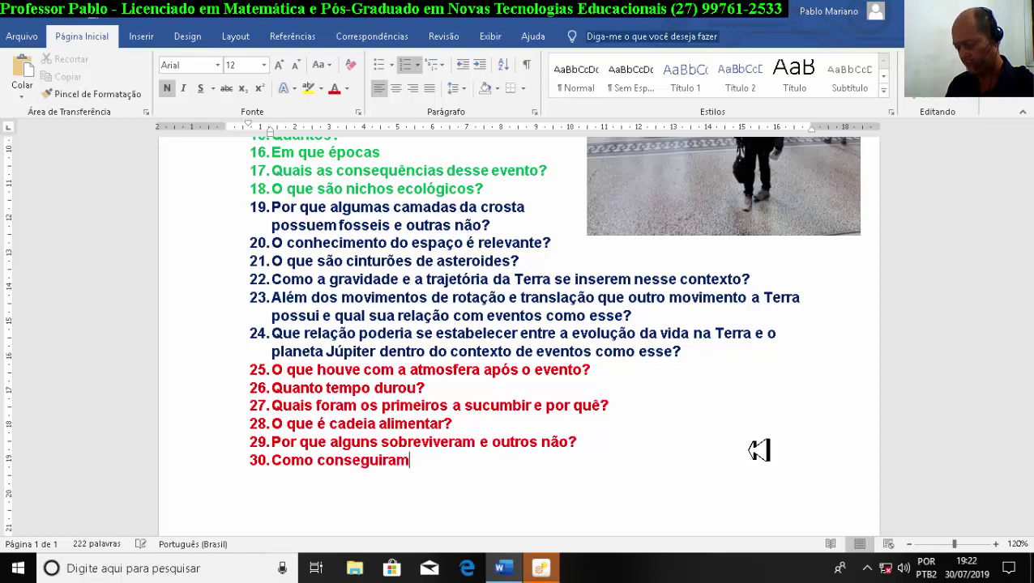
{"action": "type", "text": "?"}
{"action": "key", "text": "Return"}
{"action": "type", "text": "Do que se alim"}
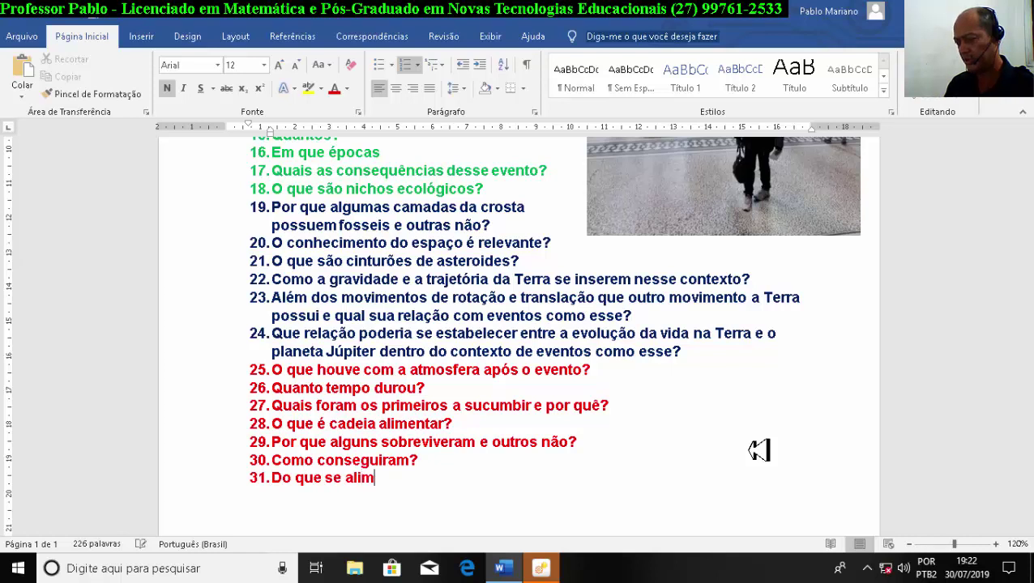
{"action": "type", "text": "entaram"}
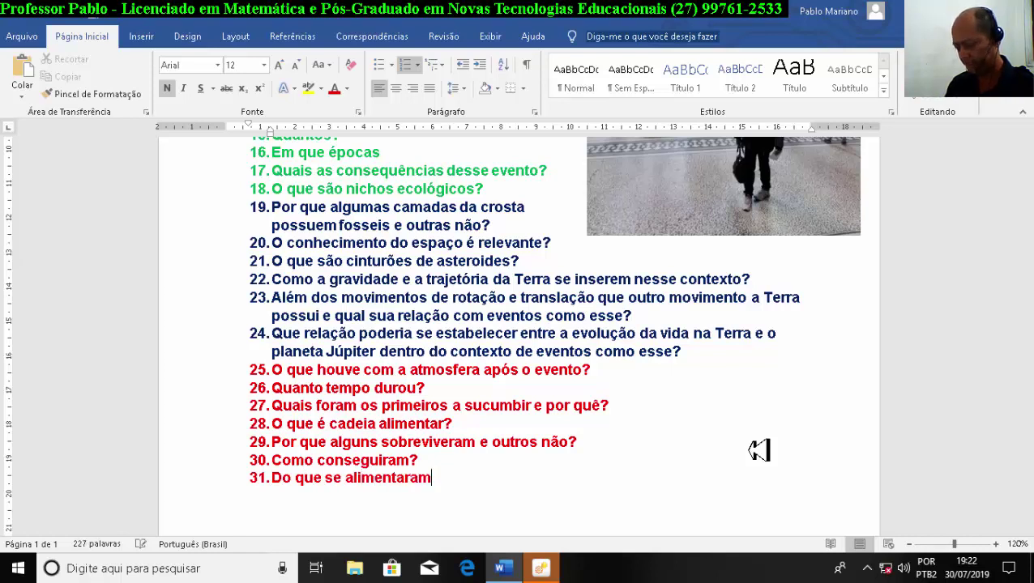
{"action": "type", "text": "?"}
{"action": "key", "text": "Return"}
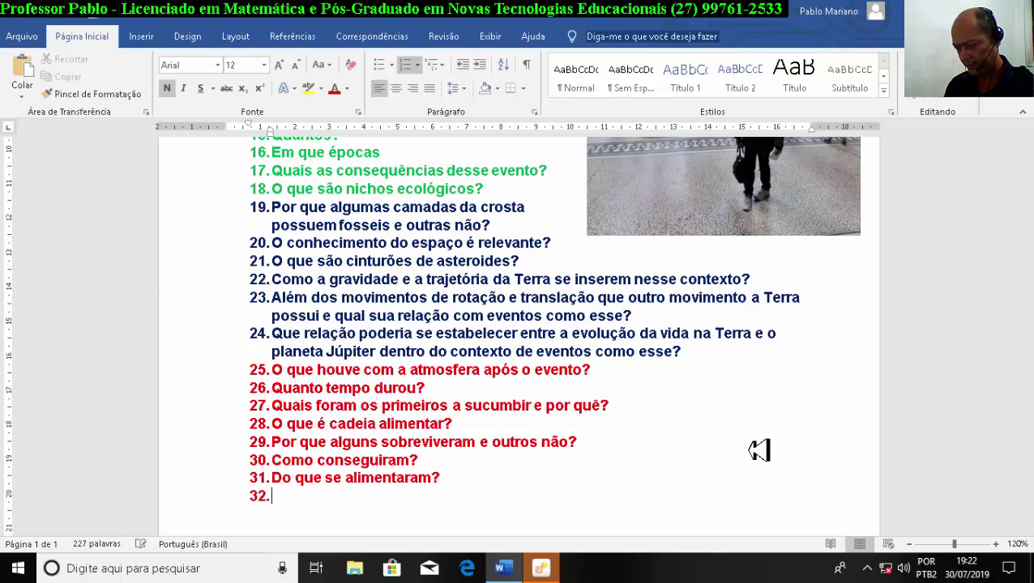
Step: Enter "Como eram nossos ancestrais nessa época?" as question 32 and "O que é complexo reptiliano?" as question 33
{"action": "type", "text": "Como eram nossos ancestrais nessa época?"}
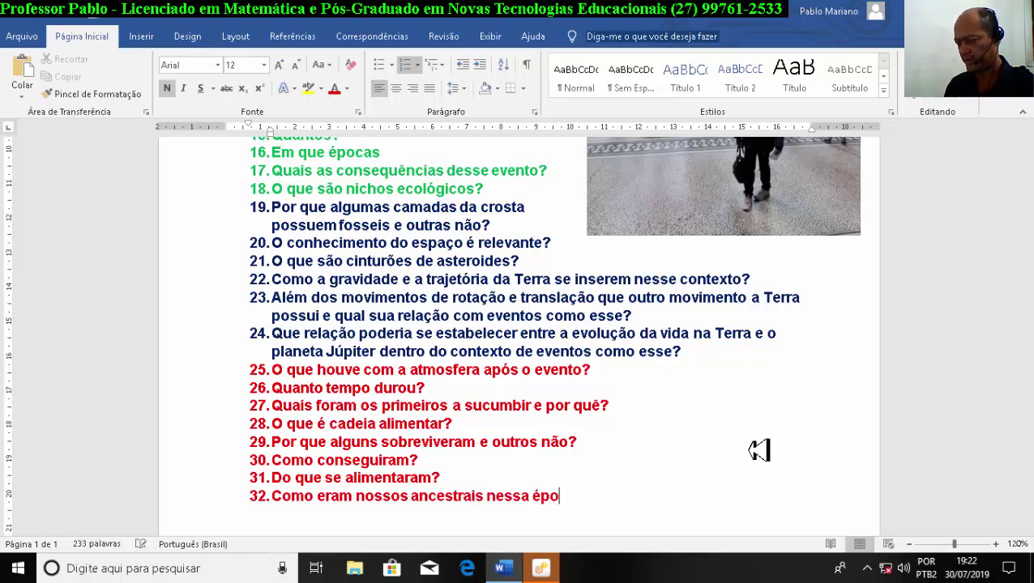
{"action": "key", "text": "Return"}
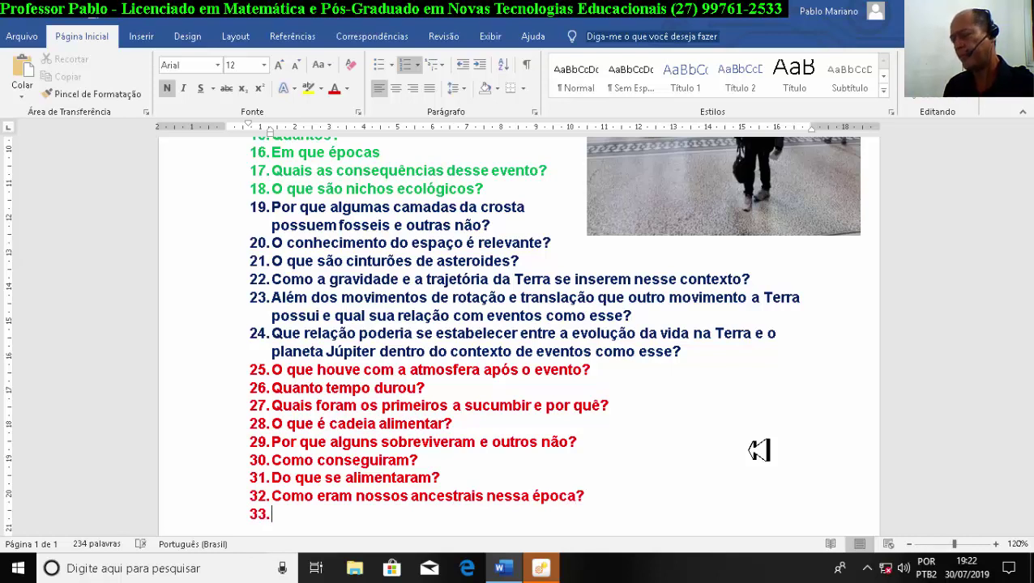
{"action": "type", "text": "O que é complexo reptiliano?"}
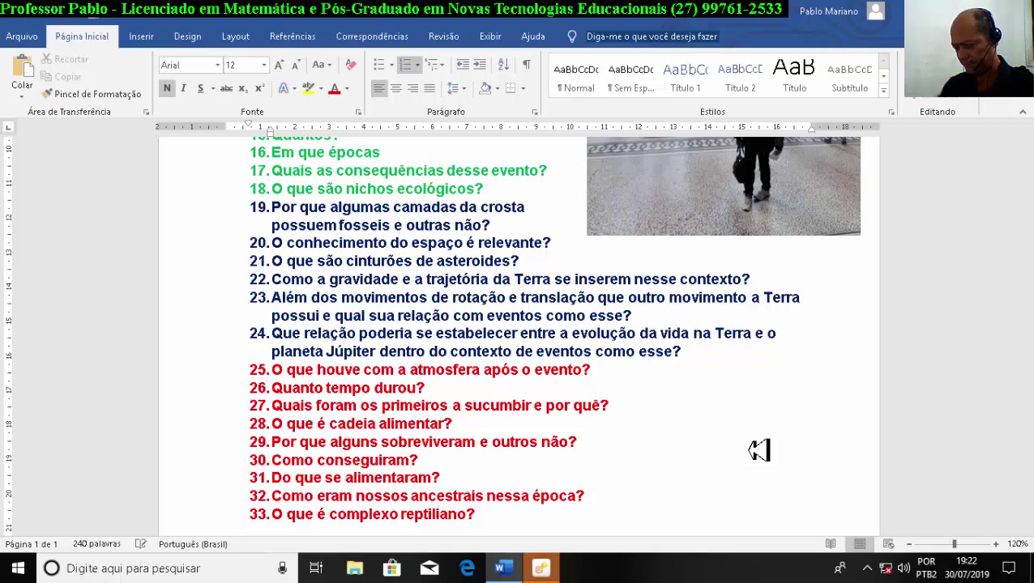
Step: Review the whole document, reading the green, blue and red questions 1 to 33 from start to finish
{"action": "scroll", "coordinate": [721, 422], "scroll_direction": "down", "scroll_amount": 1}
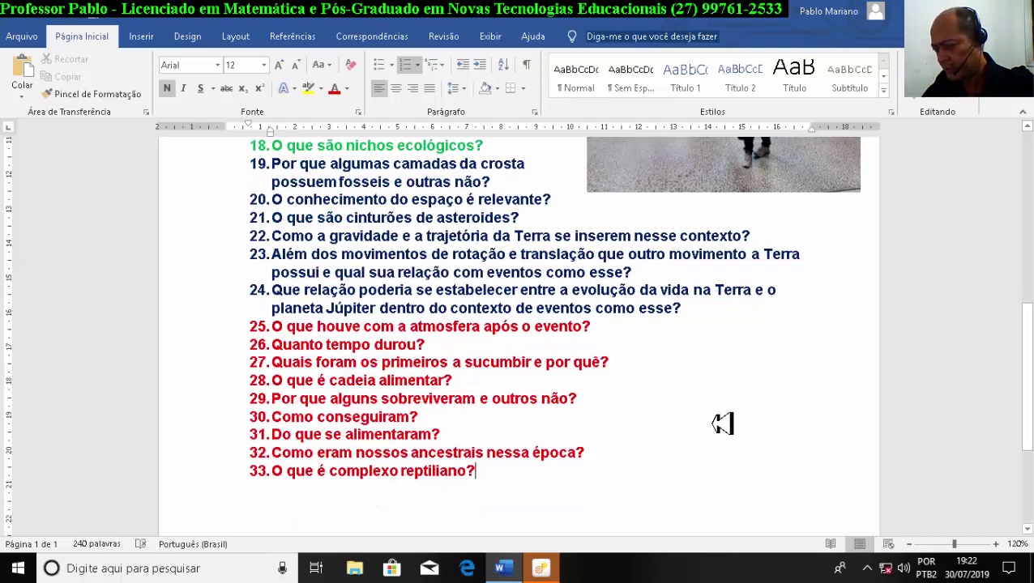
{"action": "scroll", "coordinate": [722, 423], "scroll_direction": "up", "scroll_amount": 9}
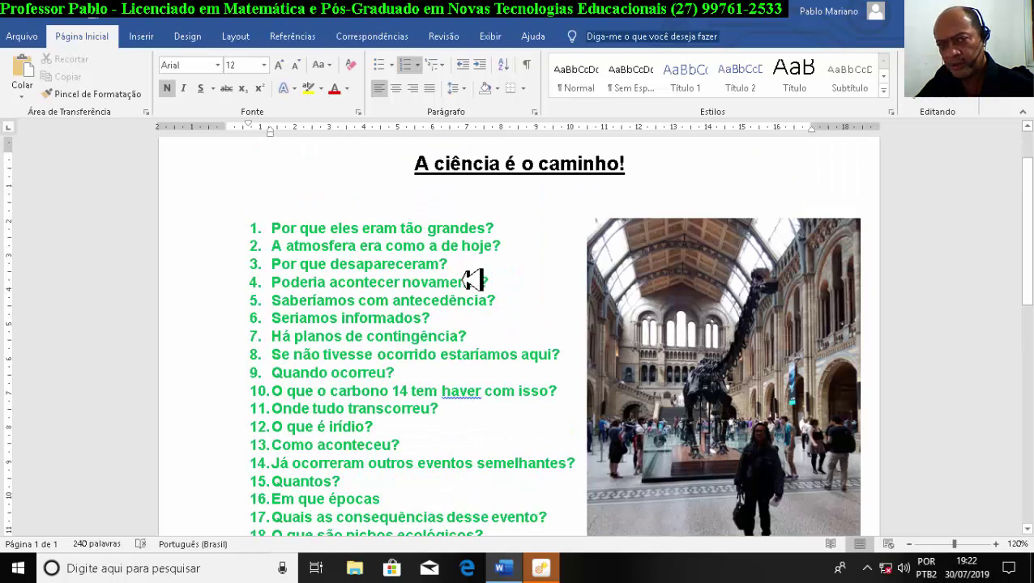
{"action": "scroll", "coordinate": [474, 279], "scroll_direction": "down", "scroll_amount": 1}
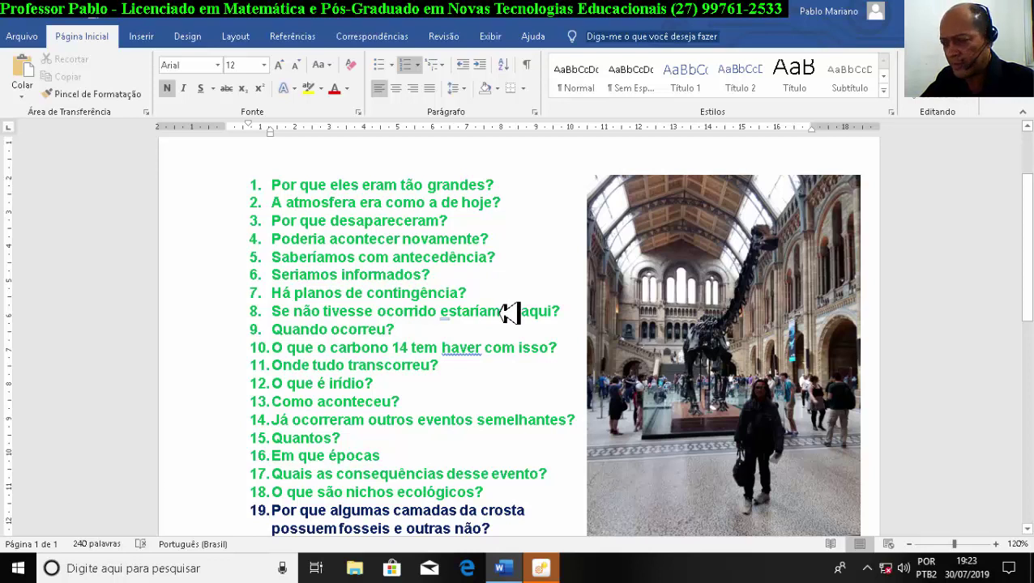
{"action": "scroll", "coordinate": [510, 313], "scroll_direction": "down", "scroll_amount": 1}
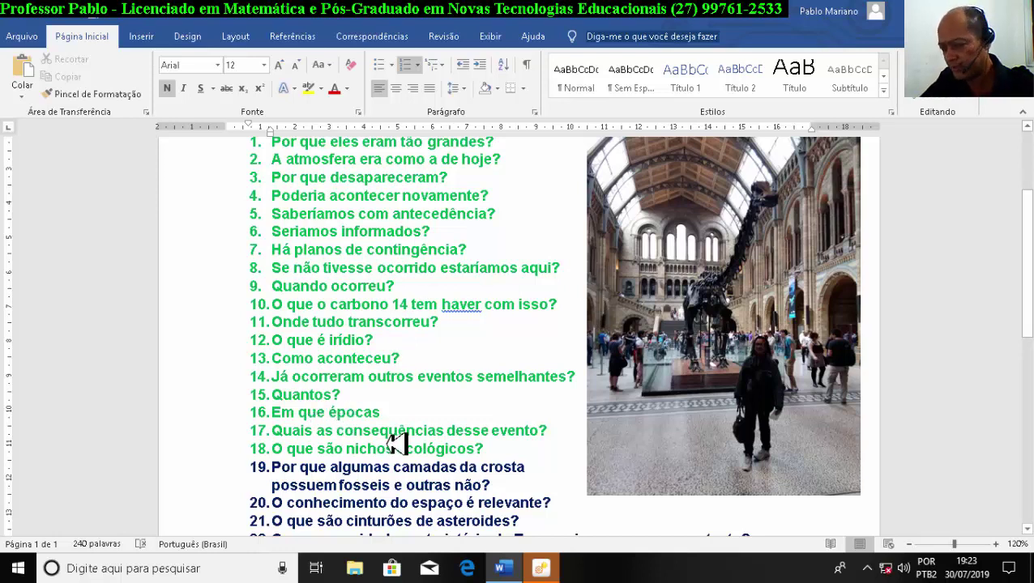
{"action": "scroll", "coordinate": [397, 431], "scroll_direction": "down", "scroll_amount": 1}
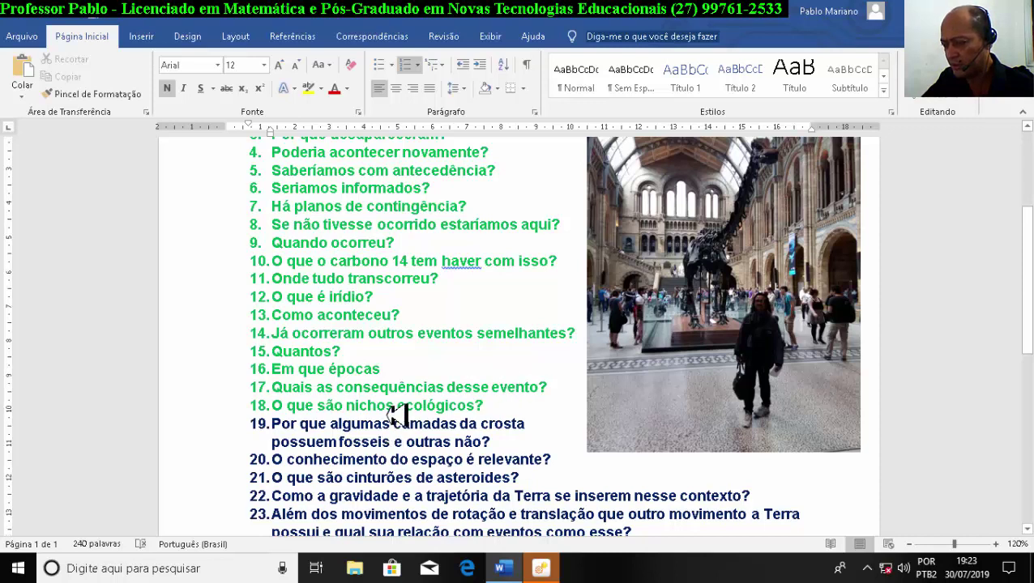
{"action": "scroll", "coordinate": [397, 414], "scroll_direction": "up", "scroll_amount": 2}
{"action": "scroll", "coordinate": [397, 415], "scroll_direction": "down", "scroll_amount": 3}
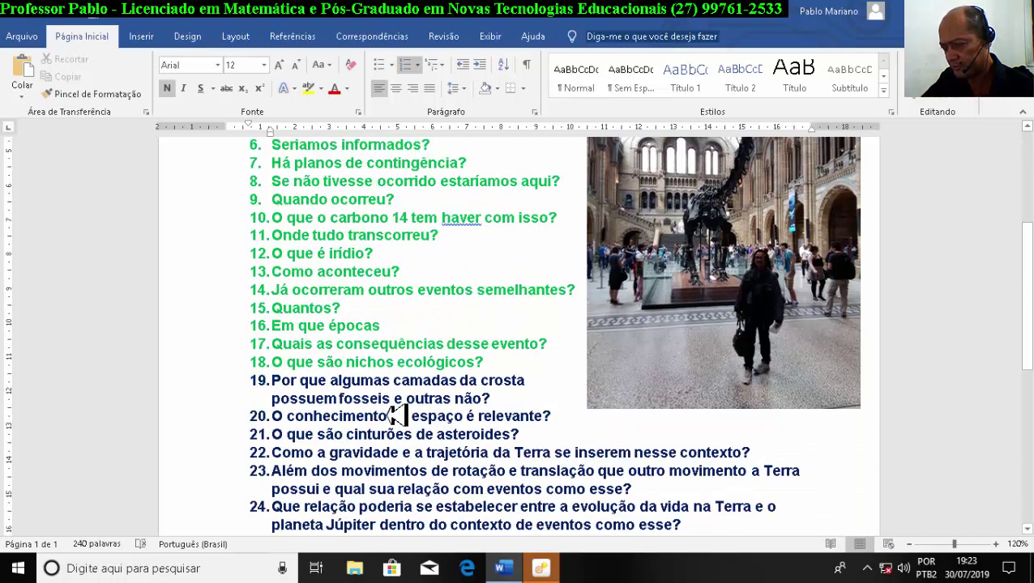
{"action": "scroll", "coordinate": [338, 413], "scroll_direction": "down", "scroll_amount": 3}
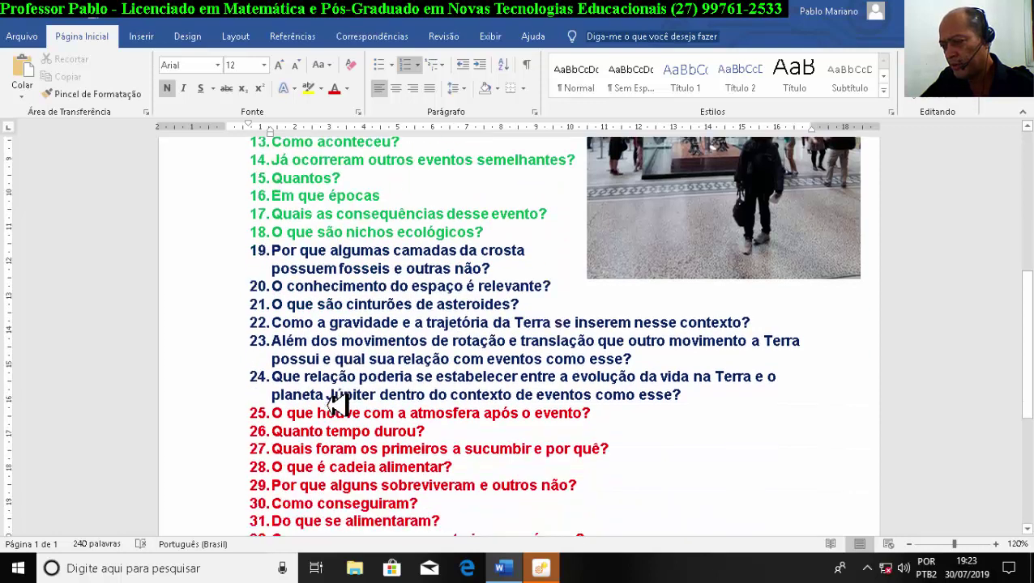
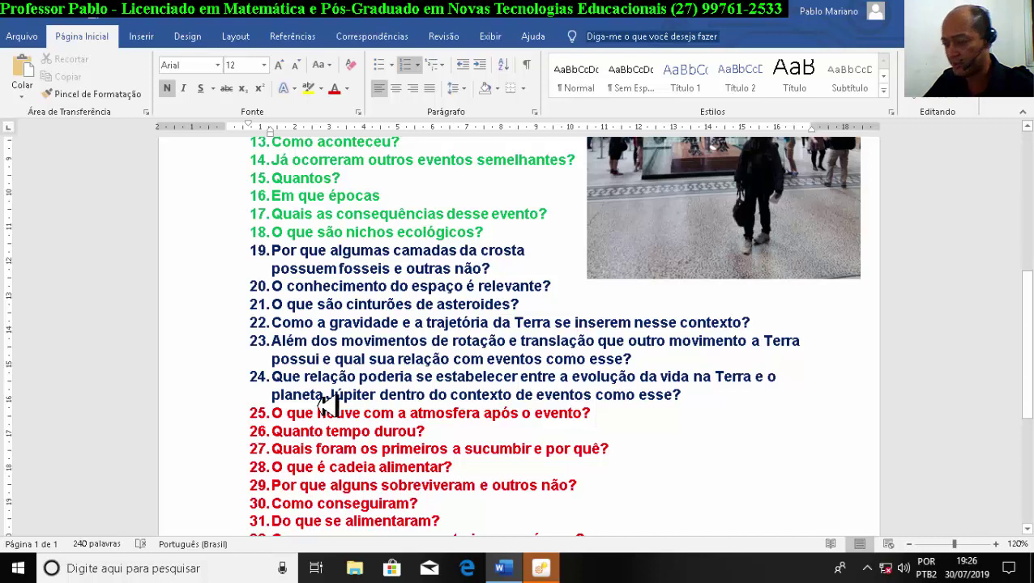
{"action": "scroll", "coordinate": [389, 381], "scroll_direction": "down", "scroll_amount": 1}
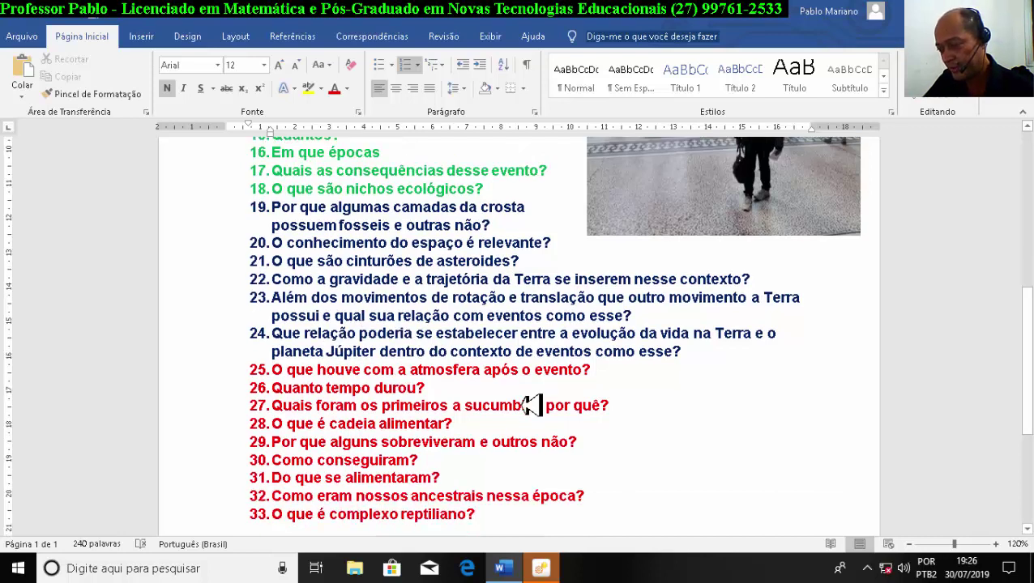
{"action": "scroll", "coordinate": [523, 384], "scroll_direction": "down", "scroll_amount": 1}
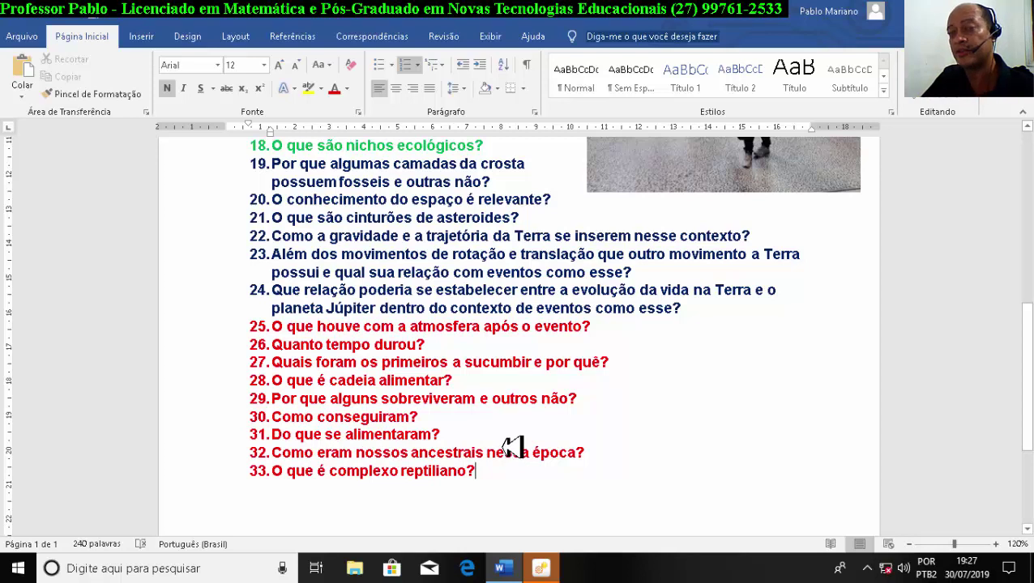
{"action": "scroll", "coordinate": [466, 364], "scroll_direction": "up", "scroll_amount": 1}
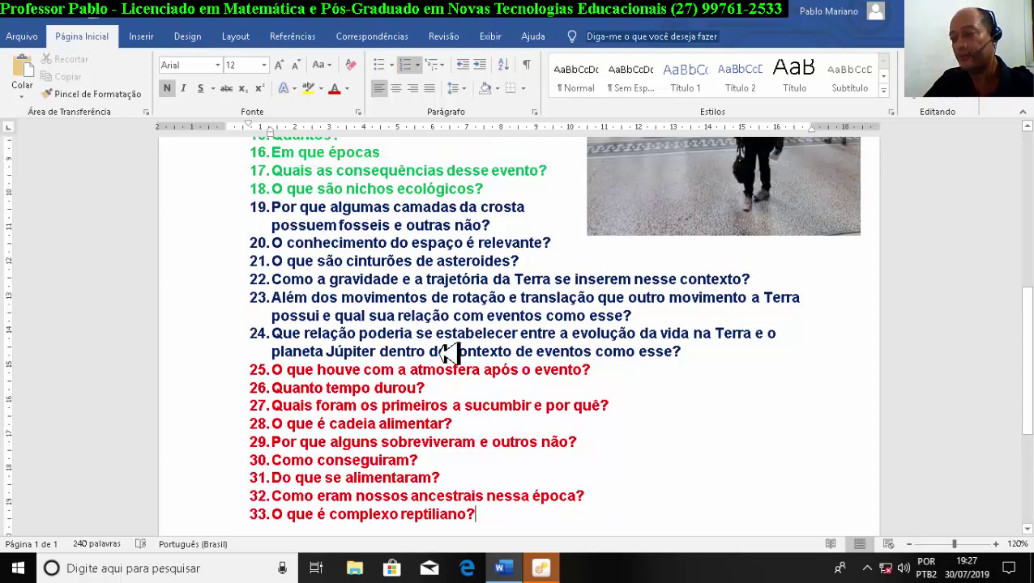
{"action": "scroll", "coordinate": [462, 357], "scroll_direction": "up", "scroll_amount": 5}
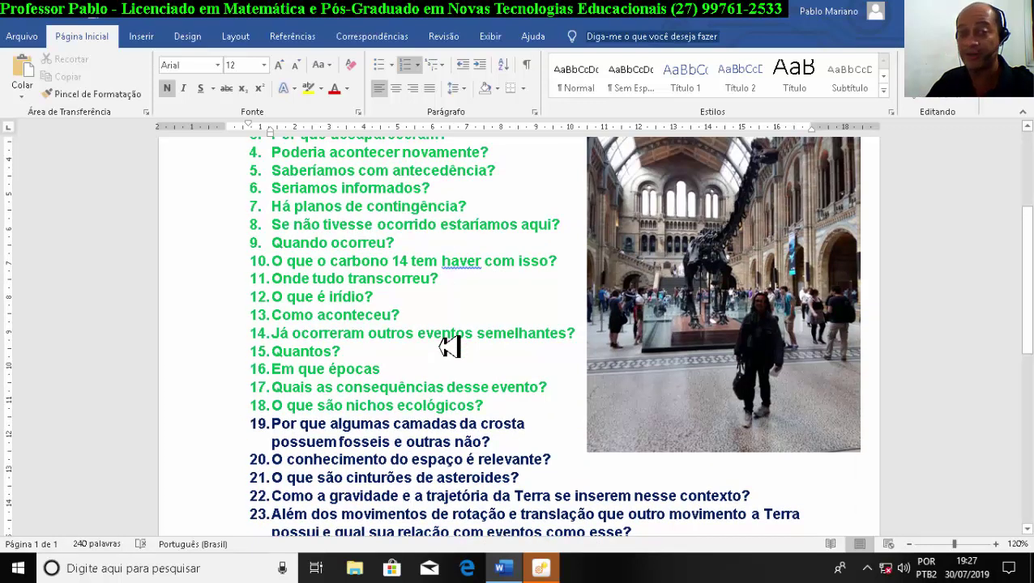
Step: Save the document as the Word file "A ciência é o caminho" in the Temp folder on drive C:
{"action": "left_click", "coordinate": [32, 35]}
{"action": "left_click", "coordinate": [65, 235]}
{"action": "left_click", "coordinate": [188, 279]}
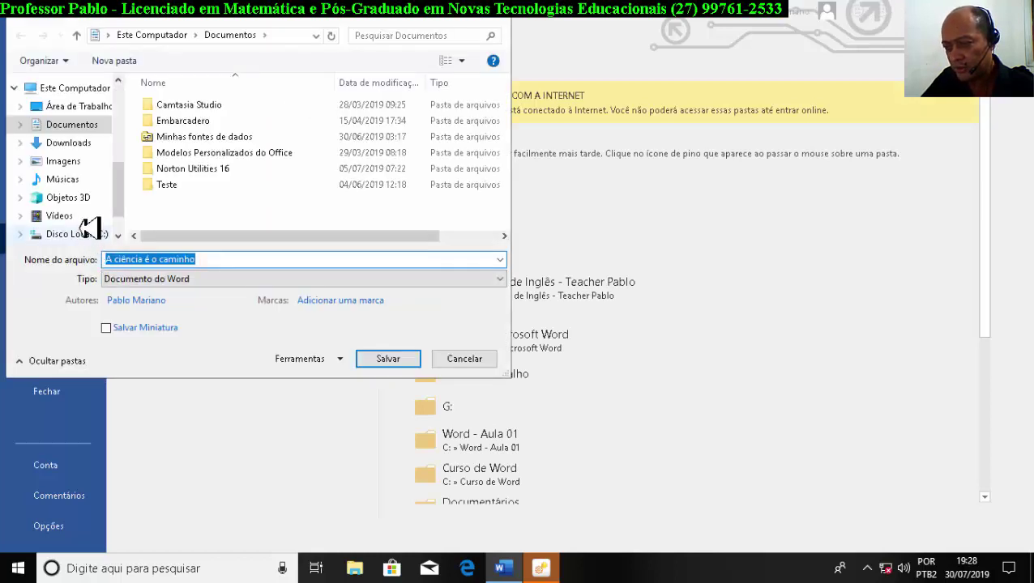
{"action": "left_click", "coordinate": [85, 232]}
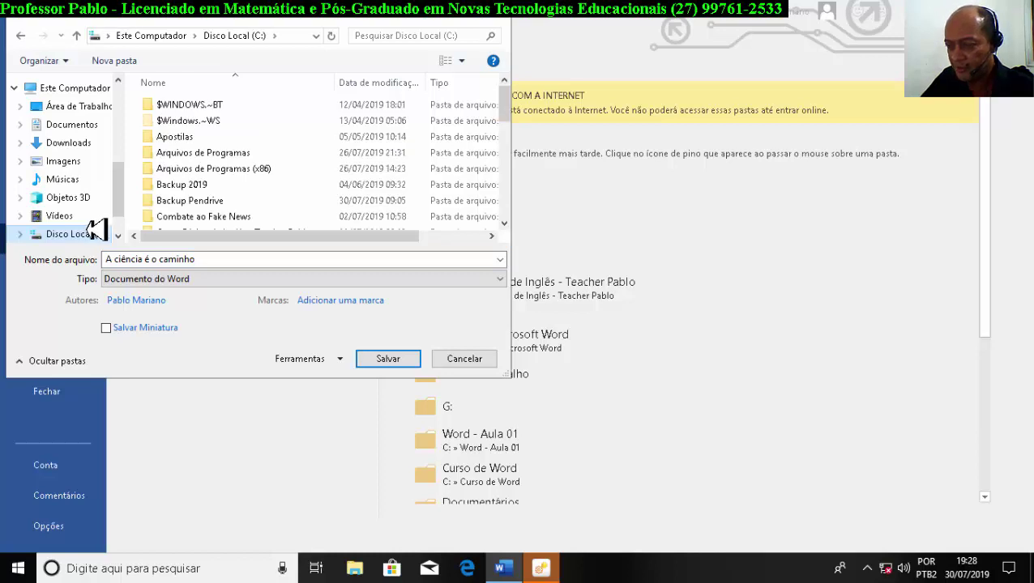
{"action": "double_click", "coordinate": [96, 230]}
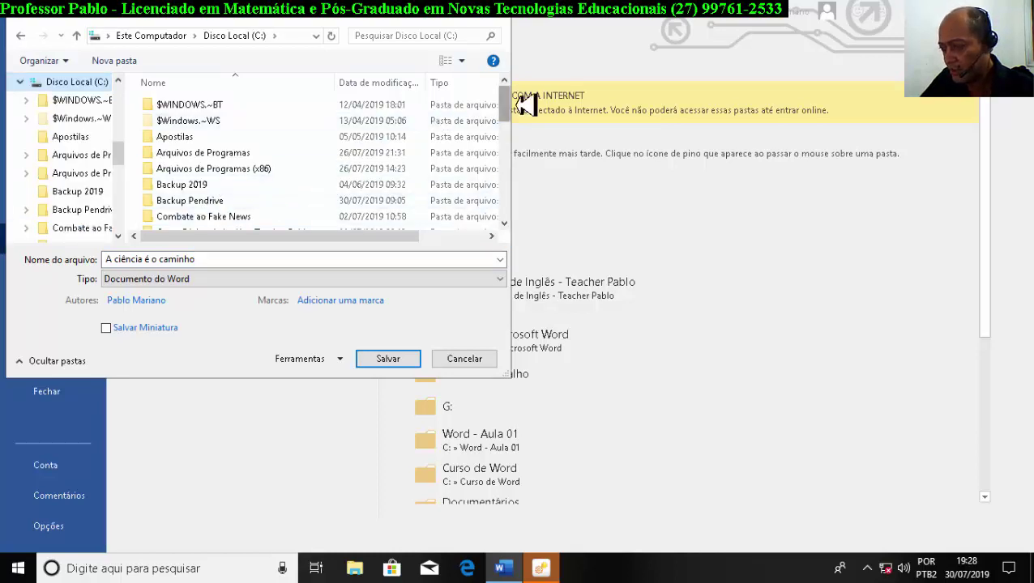
{"action": "left_click_drag", "start_coordinate": [513, 103], "coordinate": [520, 185]}
{"action": "left_click", "coordinate": [199, 185]}
{"action": "double_click", "coordinate": [195, 183]}
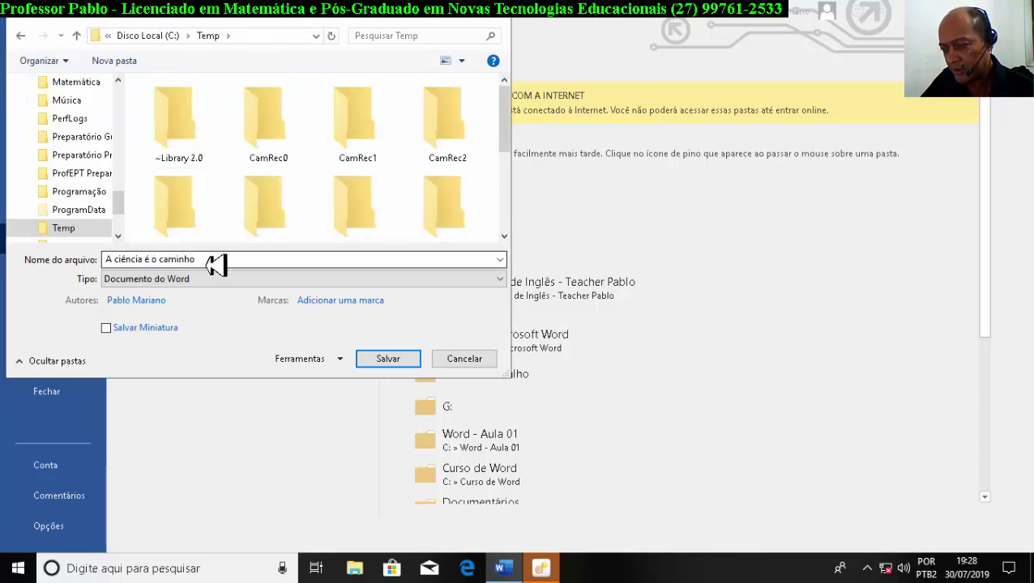
{"action": "left_click", "coordinate": [389, 357]}
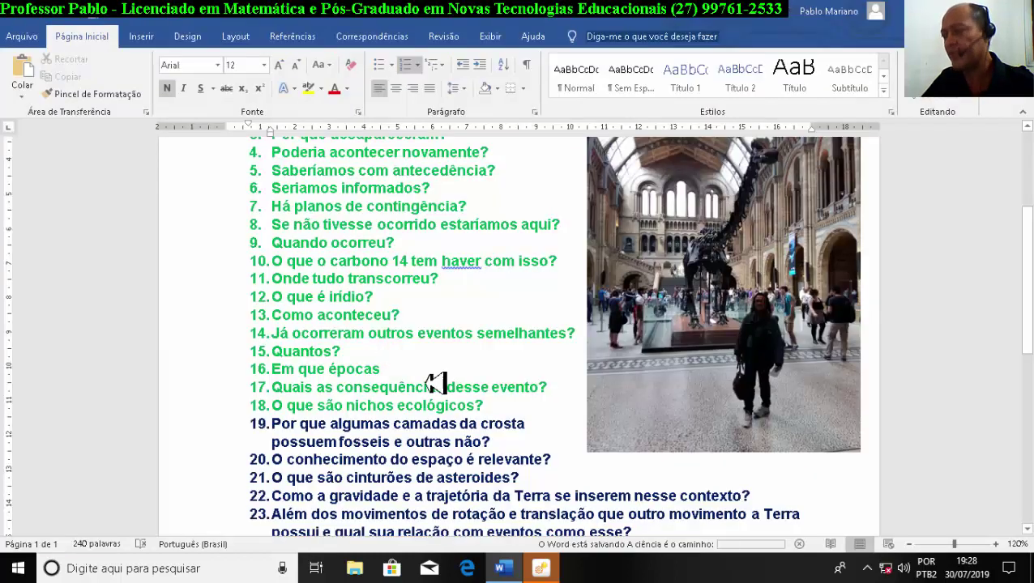
{"action": "scroll", "coordinate": [914, 346], "scroll_direction": "up", "scroll_amount": 3}
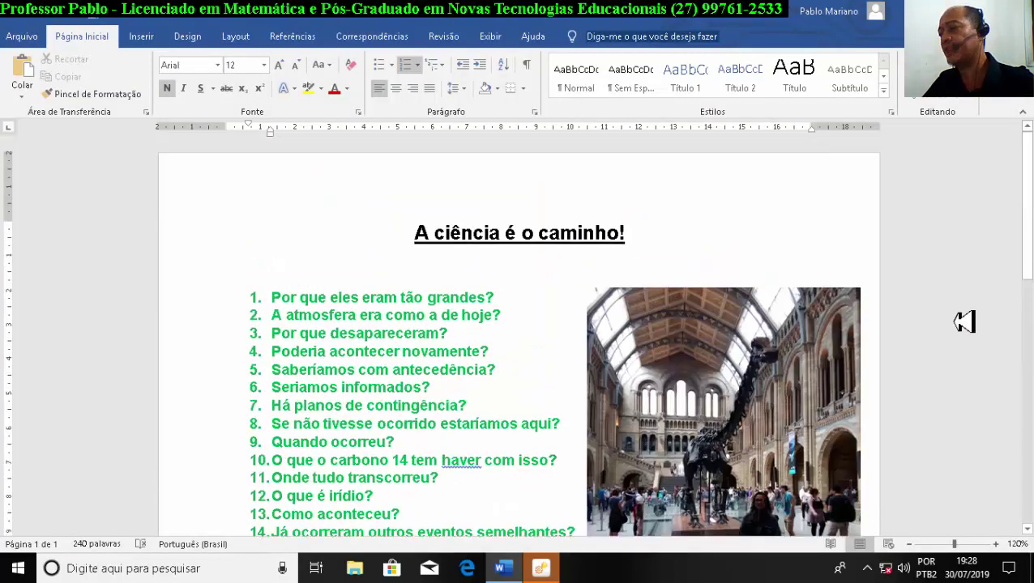
{"action": "scroll", "coordinate": [859, 290], "scroll_direction": "down", "scroll_amount": 1}
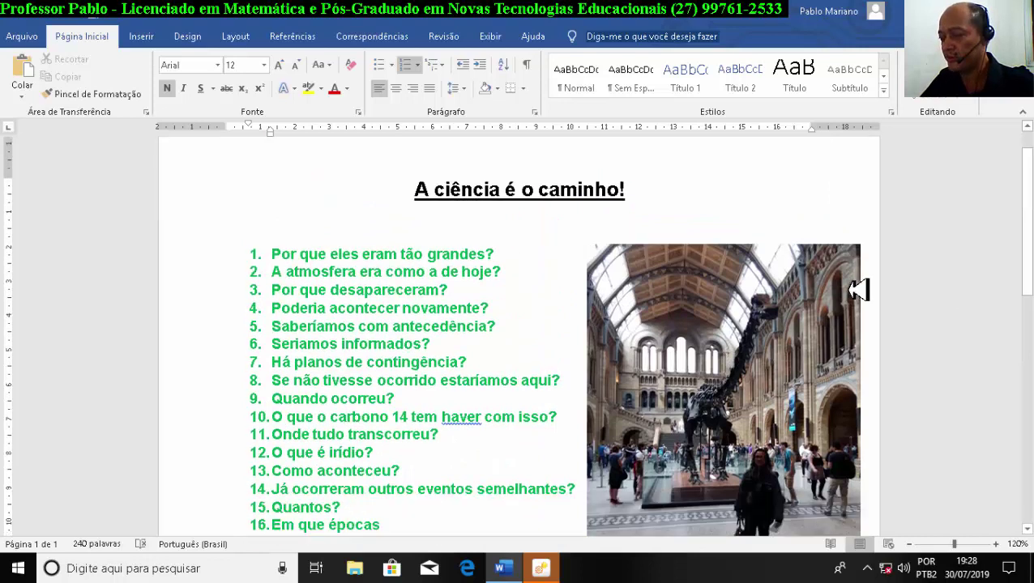